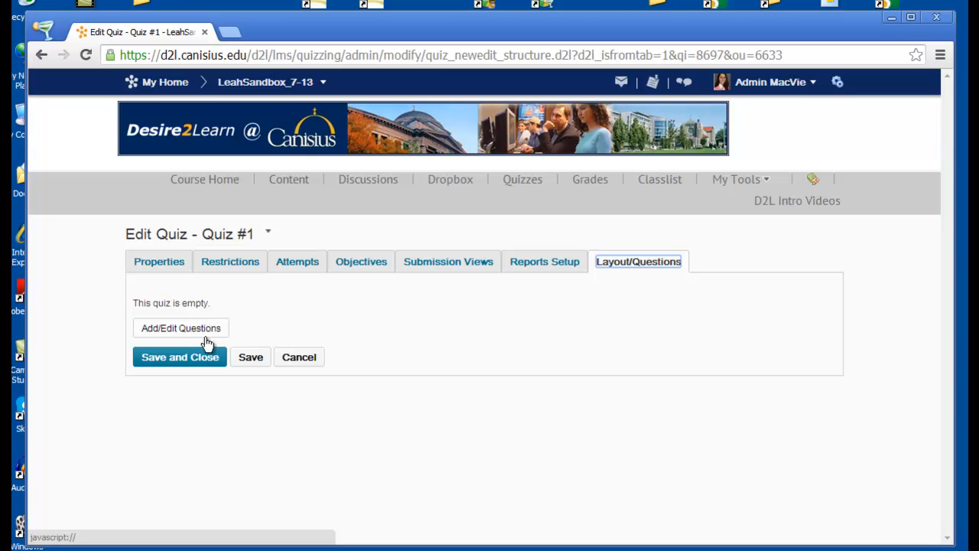
# Open question editing for Quiz #1 and create a new True or False question.
pyautogui.click(211, 335)
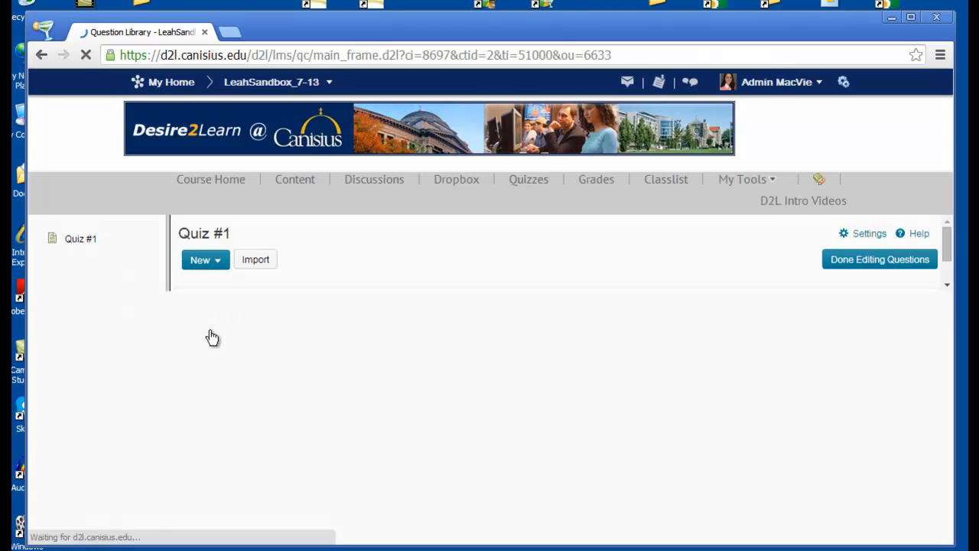
pyautogui.click(218, 264)
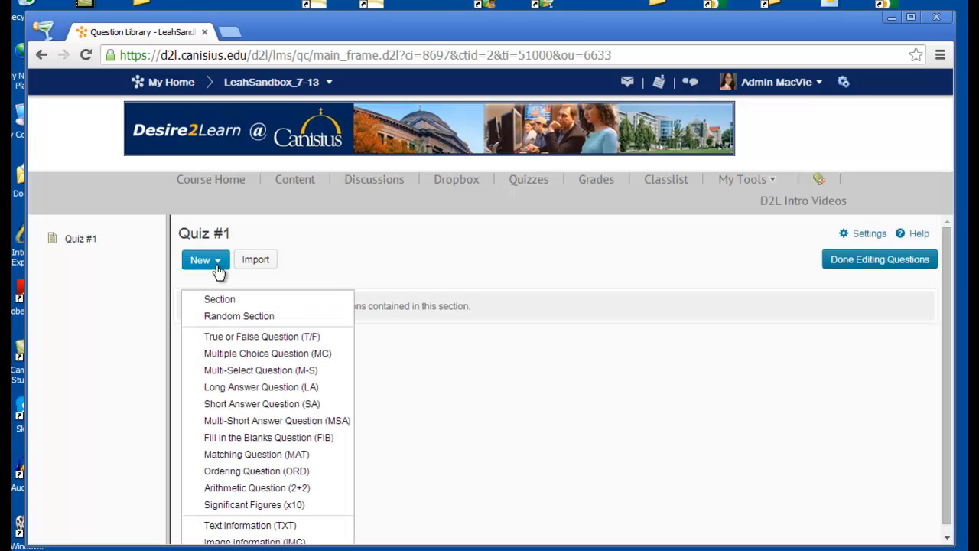
pyautogui.click(219, 330)
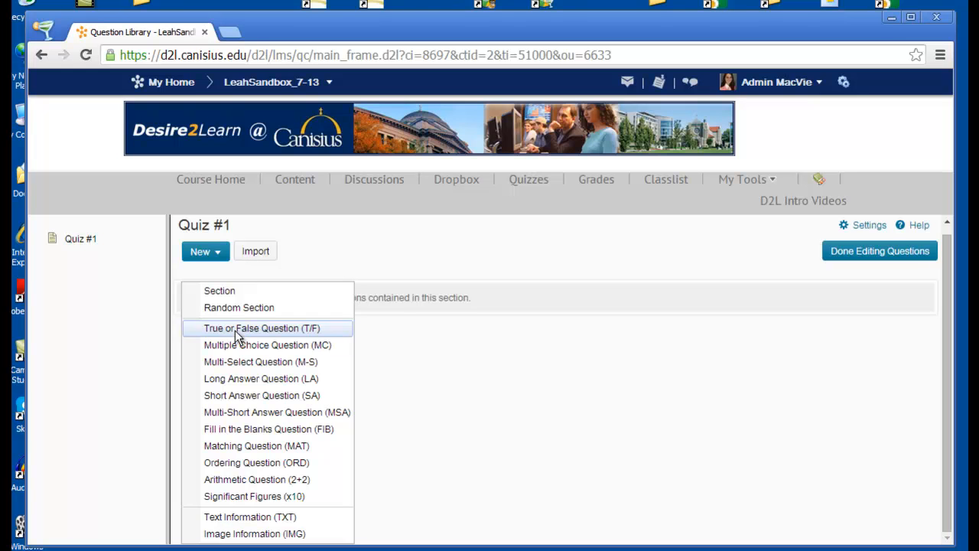
pyautogui.click(235, 329)
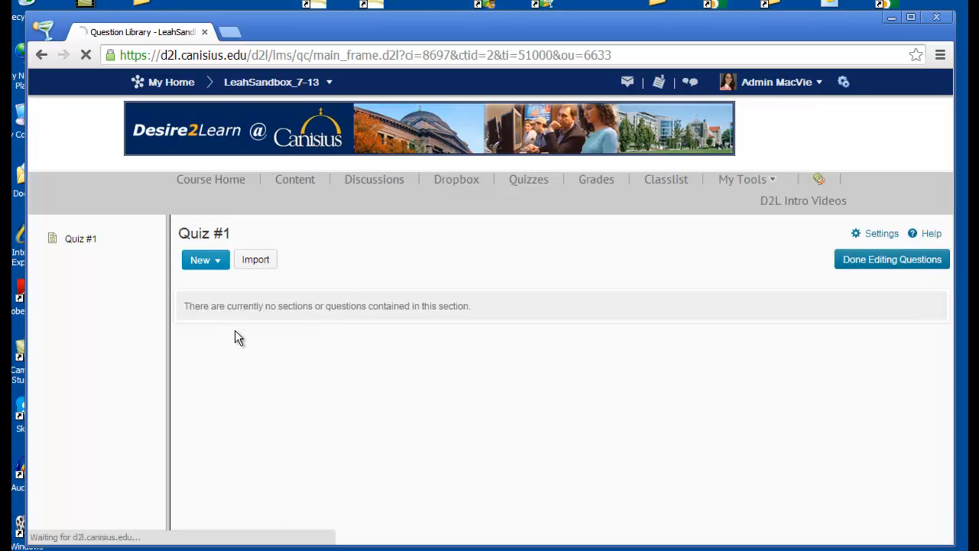
pyautogui.click(240, 317)
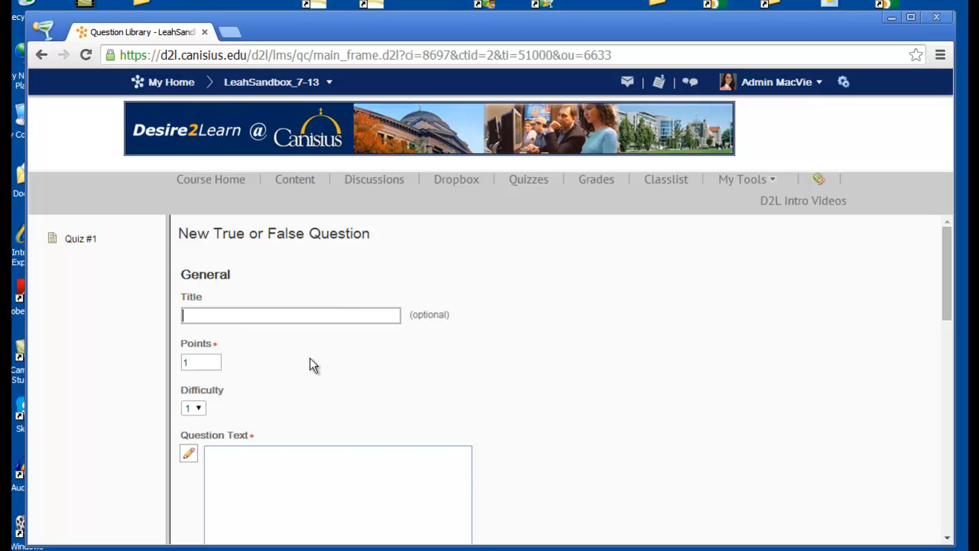
# Enter "The Griffin is the Canisius mascot." as the question text of the new True or False question.
pyautogui.scroll(-3, 381, 352)
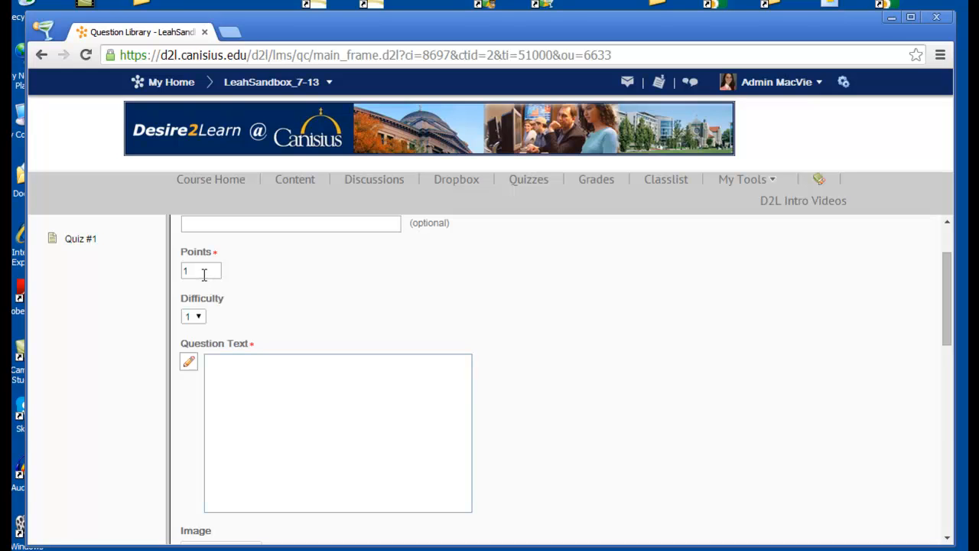
pyautogui.click(256, 411)
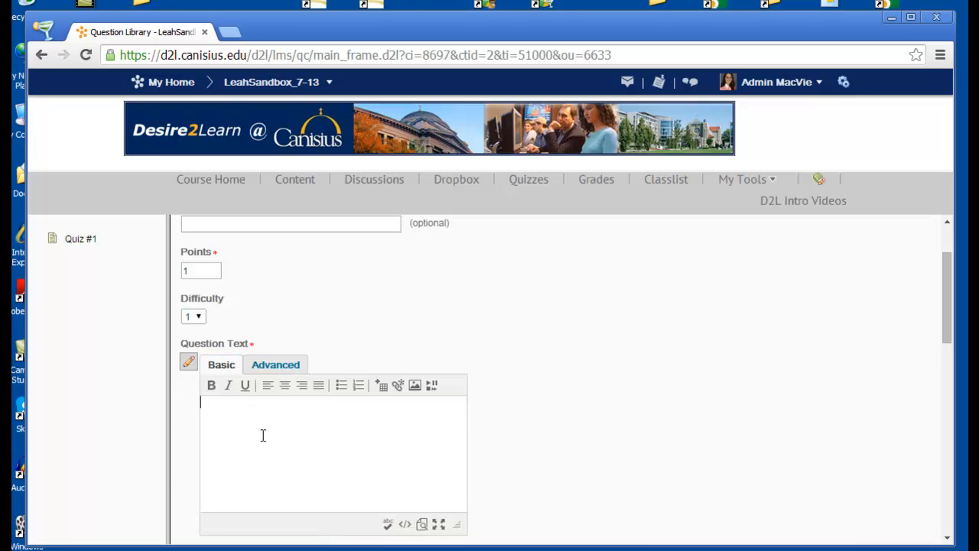
pyautogui.write('The Griffin is the Canisius mascot.')
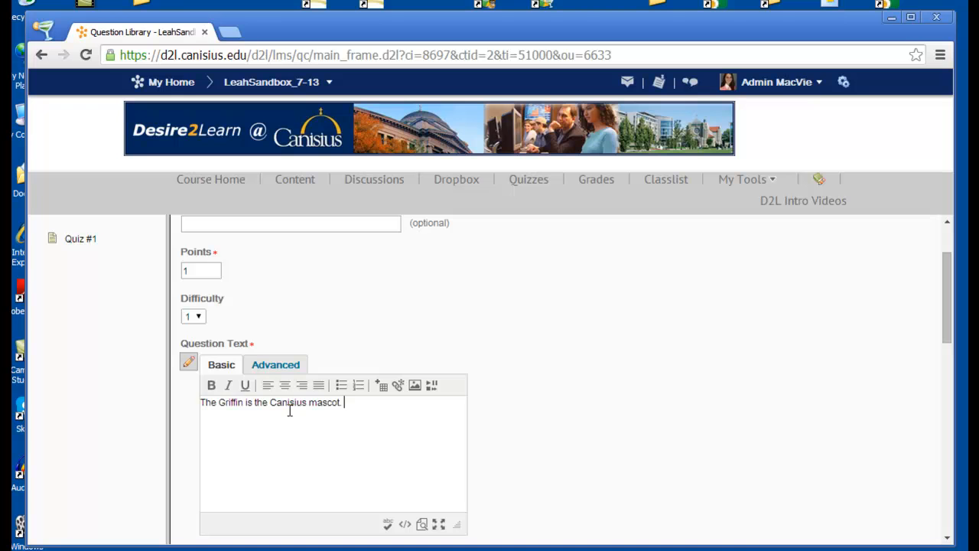
# Title the question "1. Canisius mascot".
pyautogui.scroll(3, 374, 284)
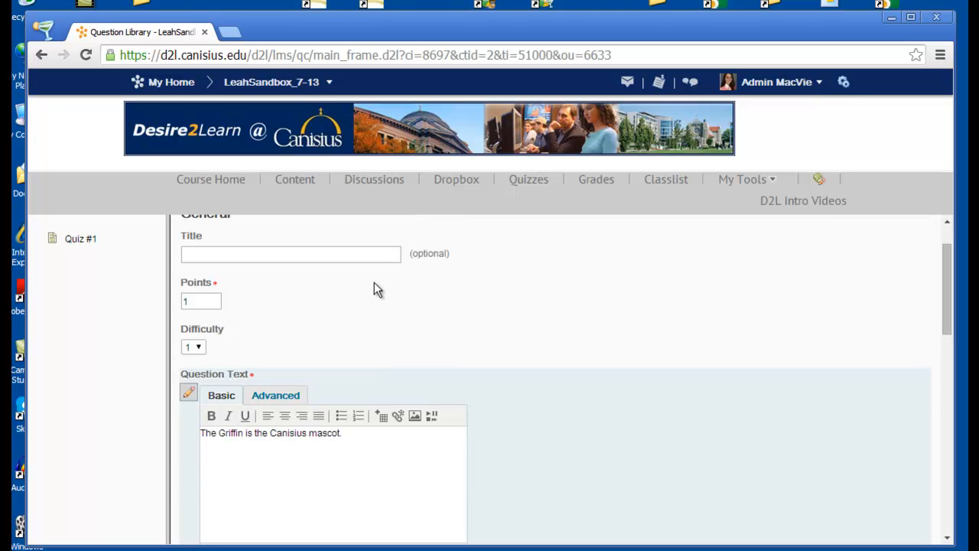
pyautogui.click(354, 313)
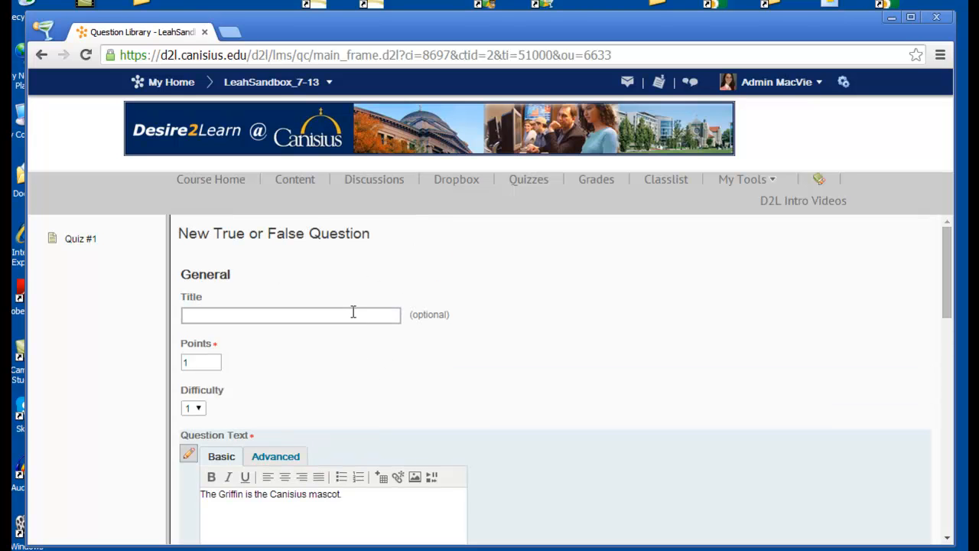
pyautogui.write('Canisius mascot')
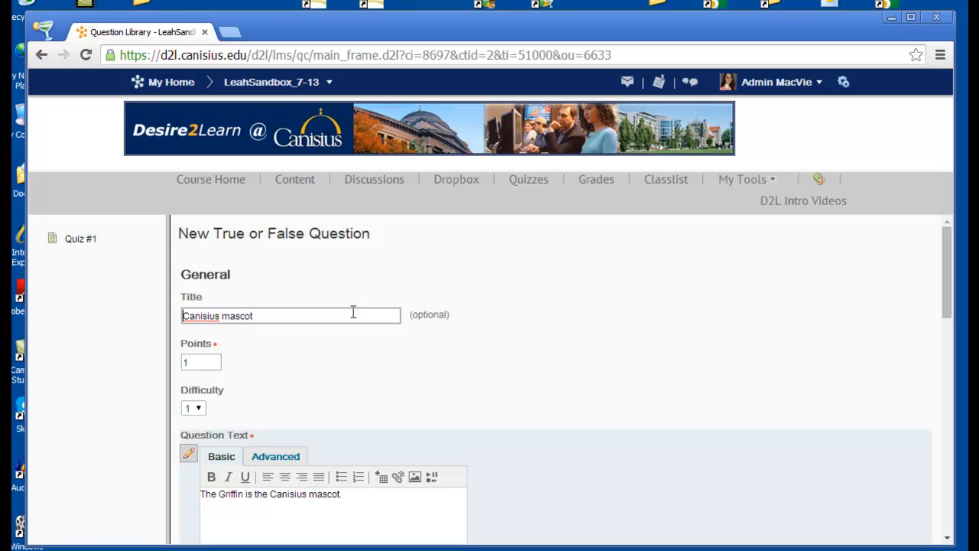
pyautogui.write('1.')
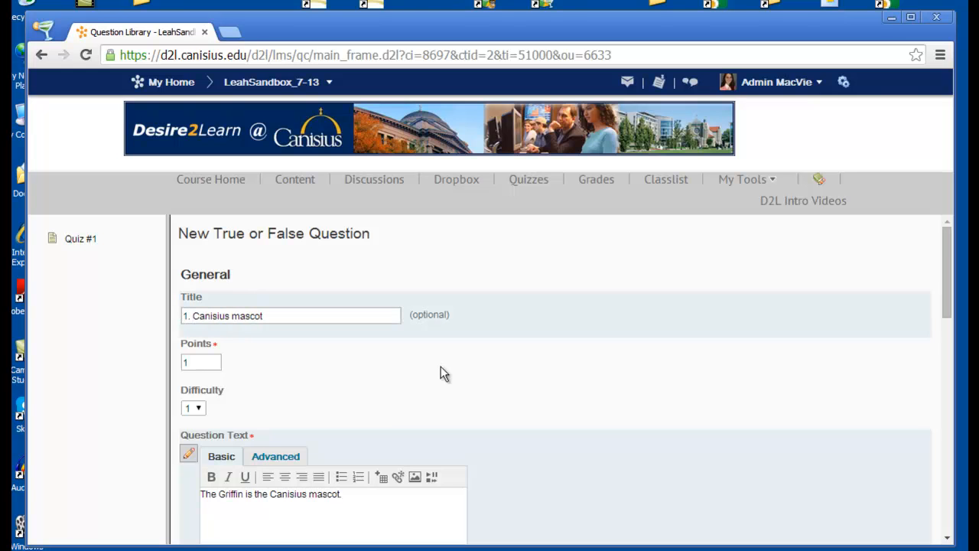
# Set the difficulty of the True or False question to 1.
pyautogui.scroll(-1, 440, 373)
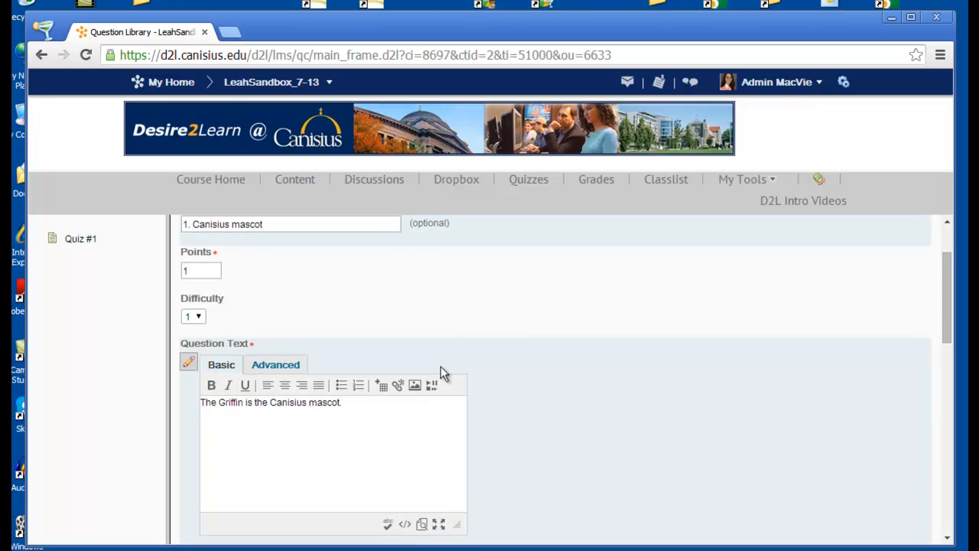
pyautogui.scroll(-1, 441, 371)
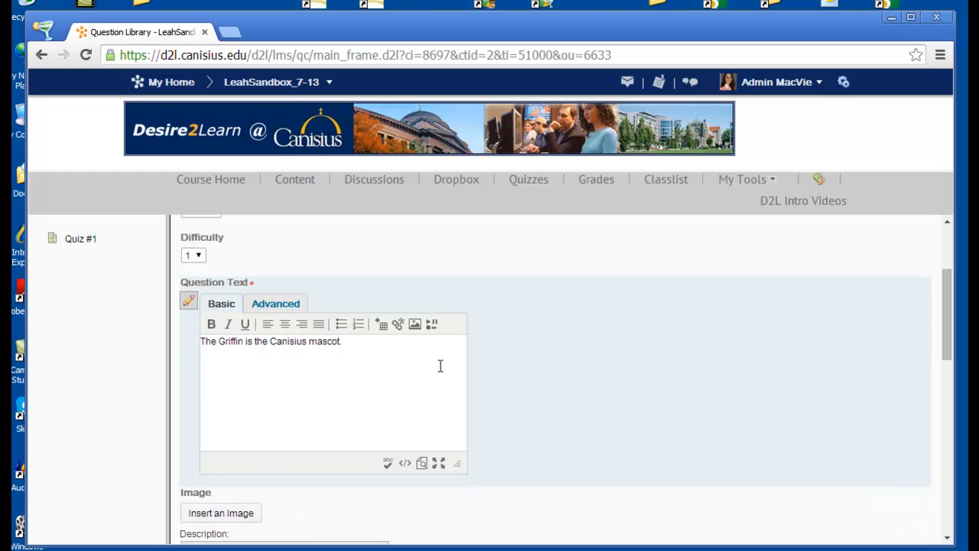
pyautogui.click(202, 257)
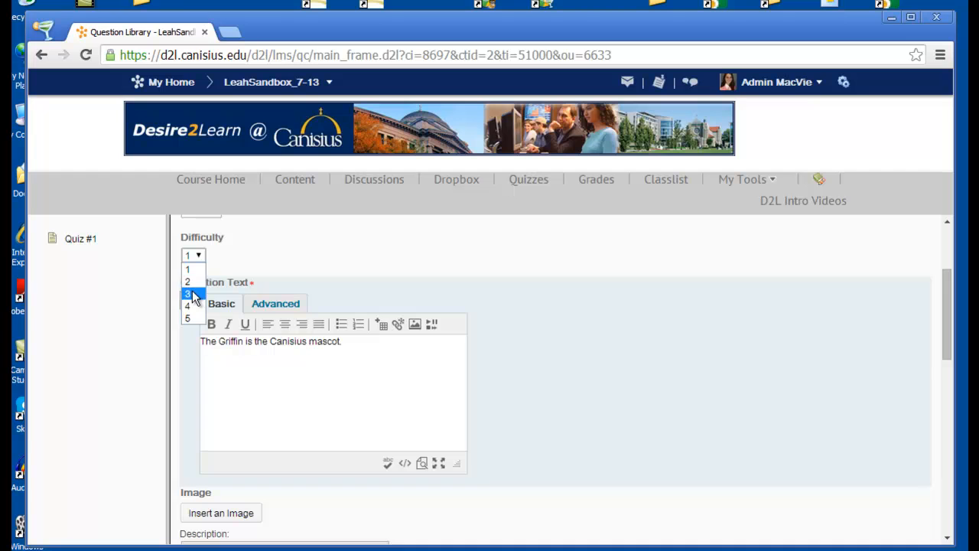
pyautogui.click(198, 271)
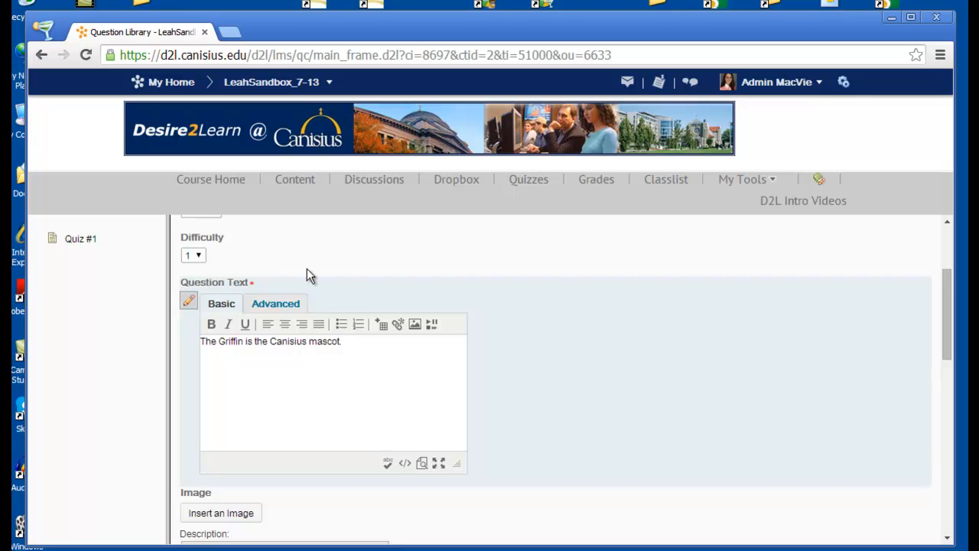
# Make True the correct answer with a weight of 100%, keeping 0 as the weight for False.
pyautogui.scroll(-3, 562, 258)
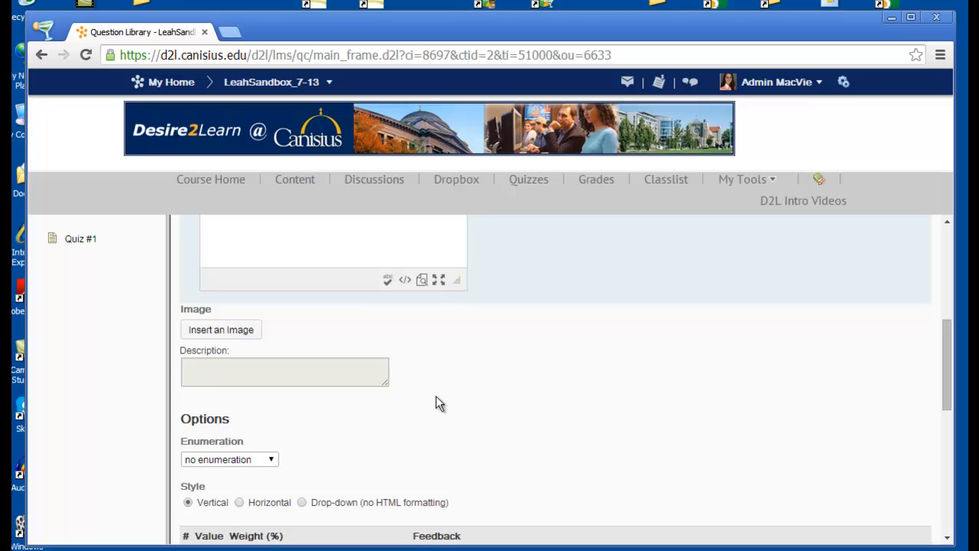
pyautogui.scroll(-3, 436, 396)
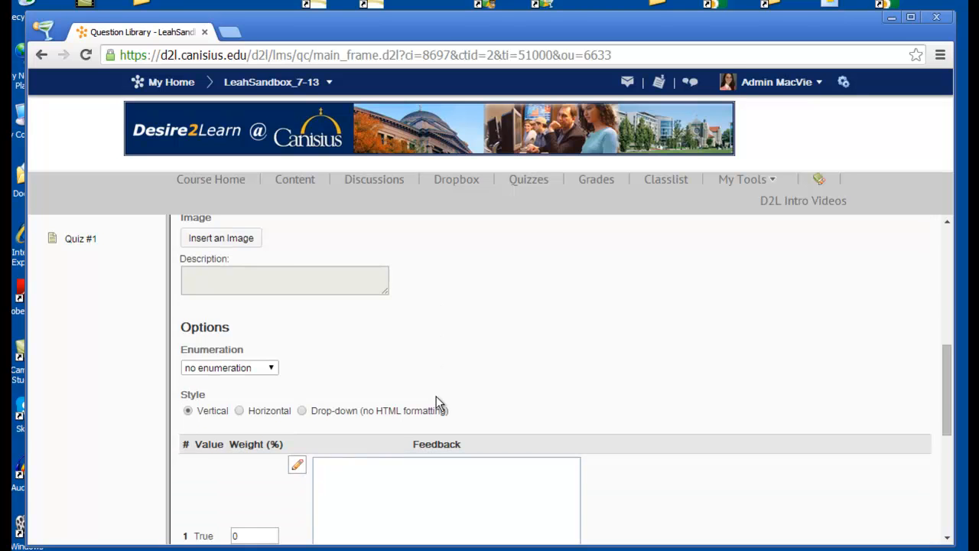
pyautogui.scroll(-3, 436, 396)
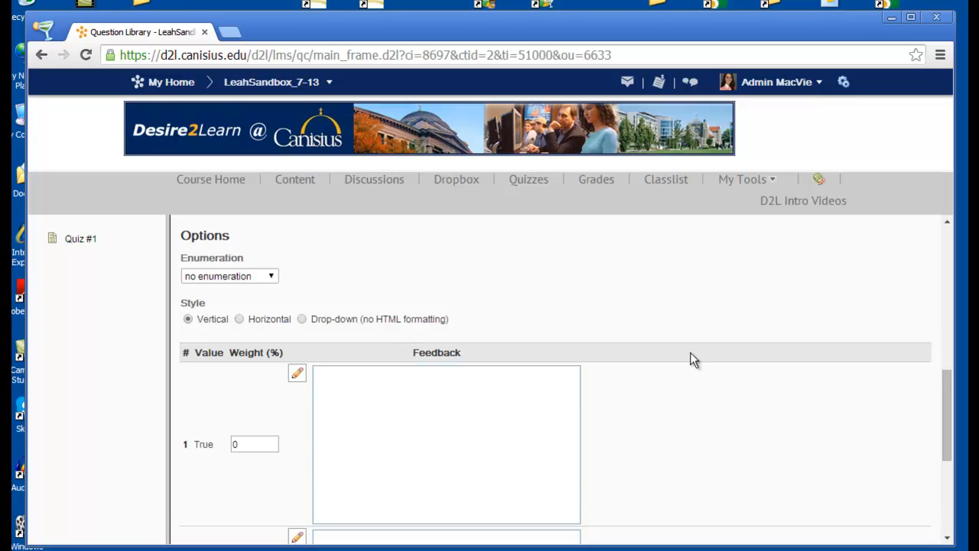
pyautogui.scroll(-4, 724, 379)
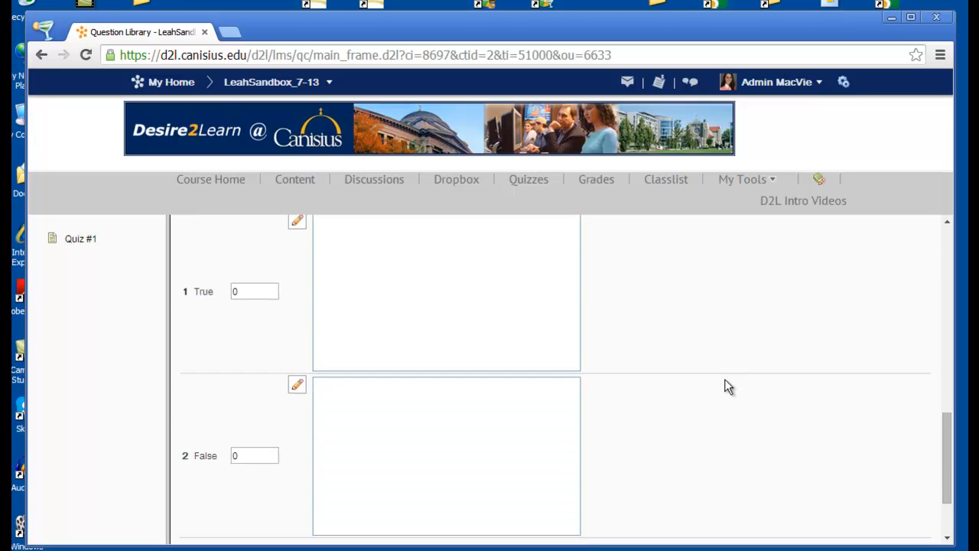
pyautogui.scroll(2, 724, 387)
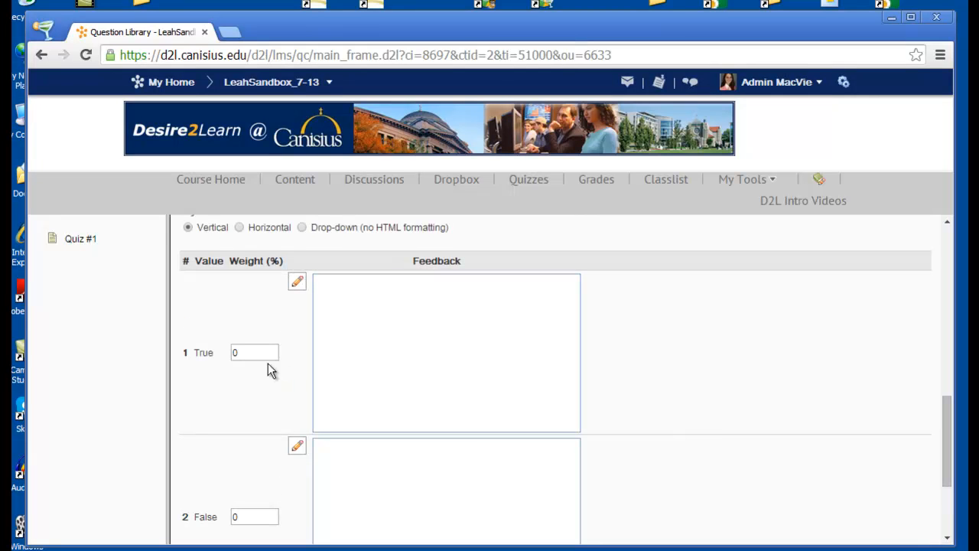
pyautogui.moveTo(251, 353); pyautogui.dragTo(233, 352)
pyautogui.write('100')
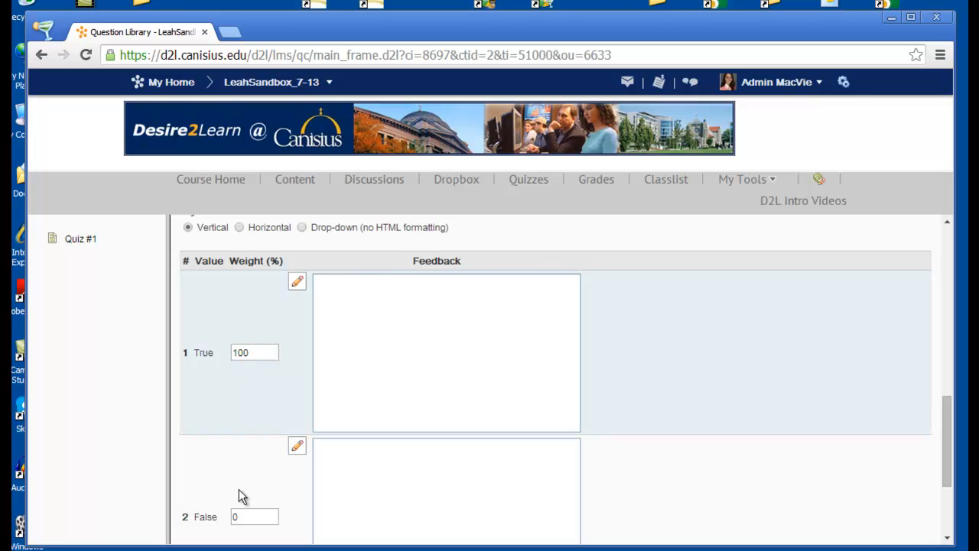
pyautogui.click(238, 516)
pyautogui.moveTo(238, 516); pyautogui.dragTo(227, 516)
pyautogui.click(258, 474)
# Enter the answer feedback "Correct! The Griffin is the Canisius mascot." for True and "Incorrect- The Griffin is the Canisius mascot." for False.
pyautogui.click(400, 362)
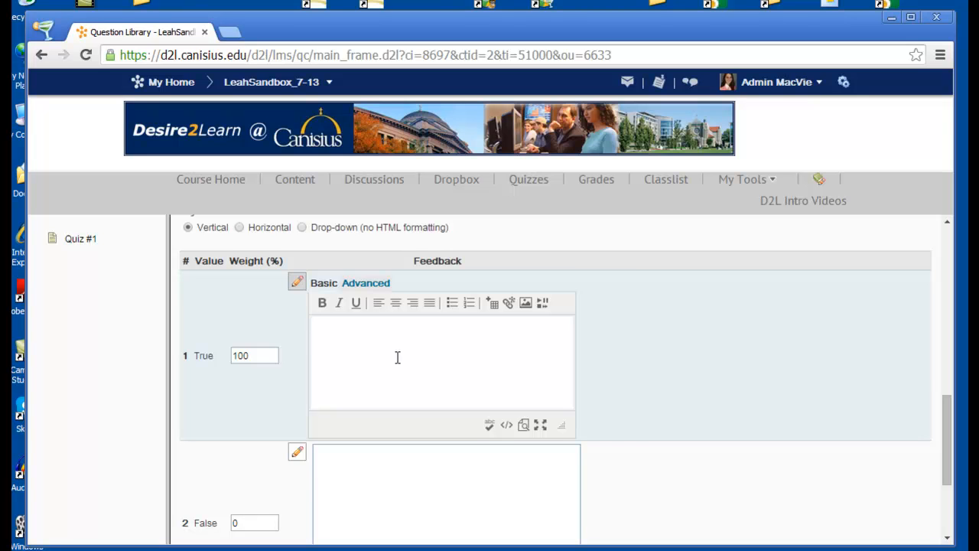
pyautogui.write('Correct! The Griffin is the Canisius mascot.')
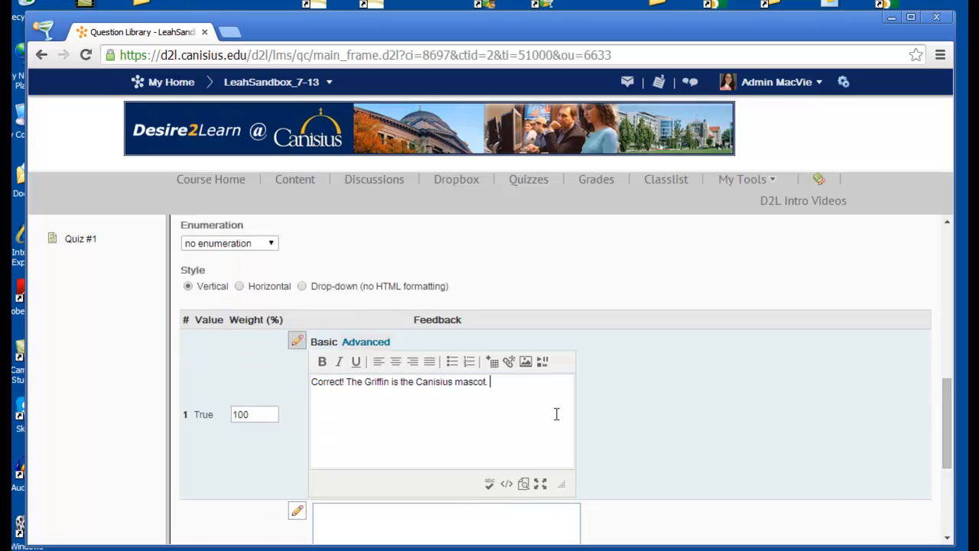
pyautogui.scroll(-3, 666, 422)
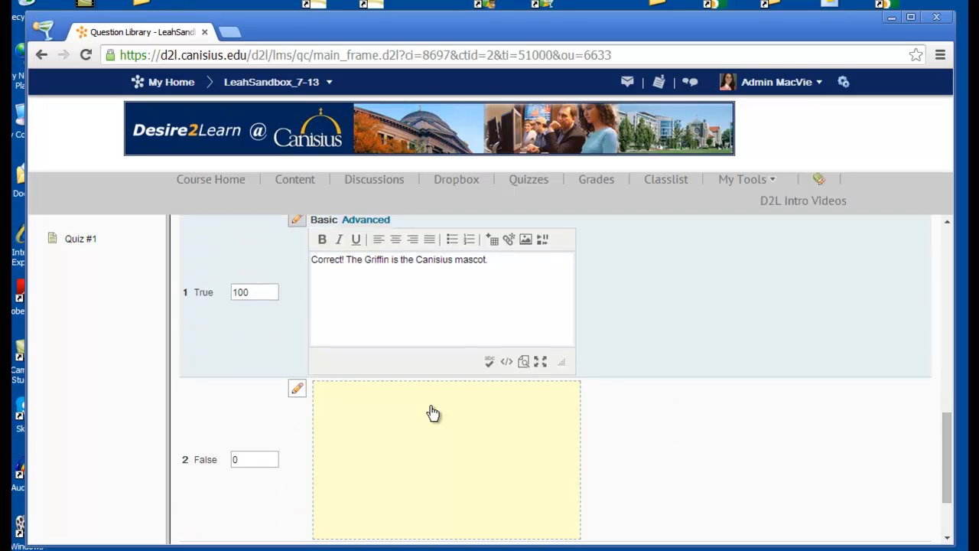
pyautogui.click(412, 455)
pyautogui.write('Incorrect')
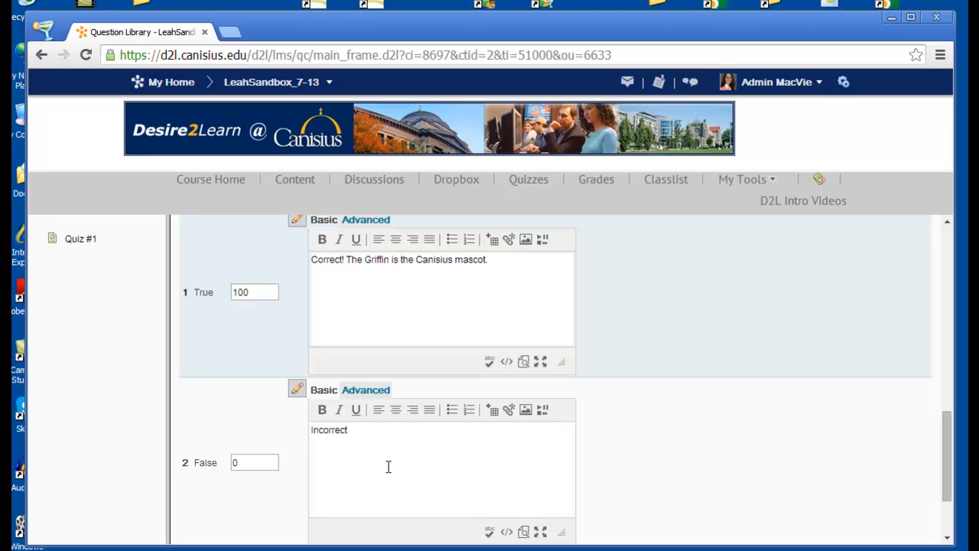
pyautogui.write('-')
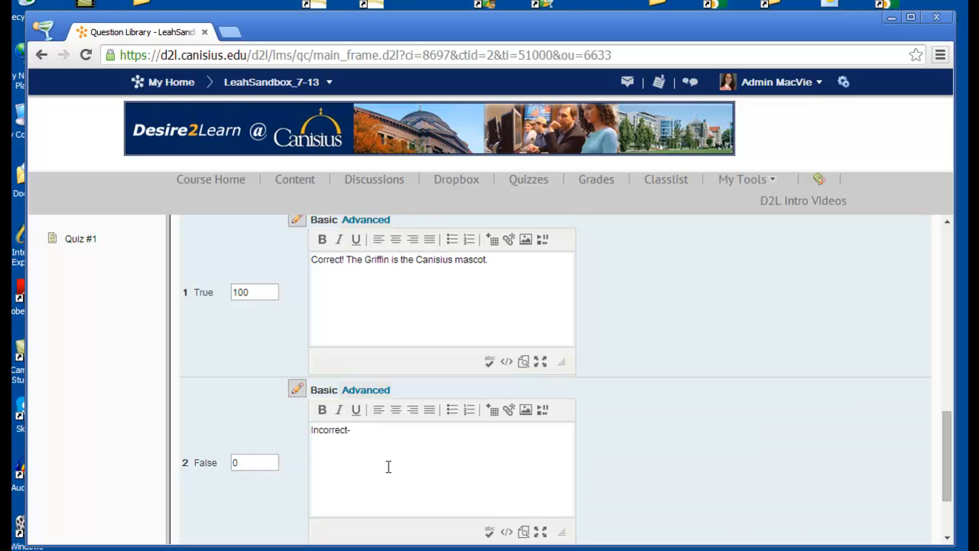
pyautogui.write('The Griffin is the Canisius mascot.')
# Expand the optional question hint and question feedback sections to view their fields.
pyautogui.scroll(-2, 689, 448)
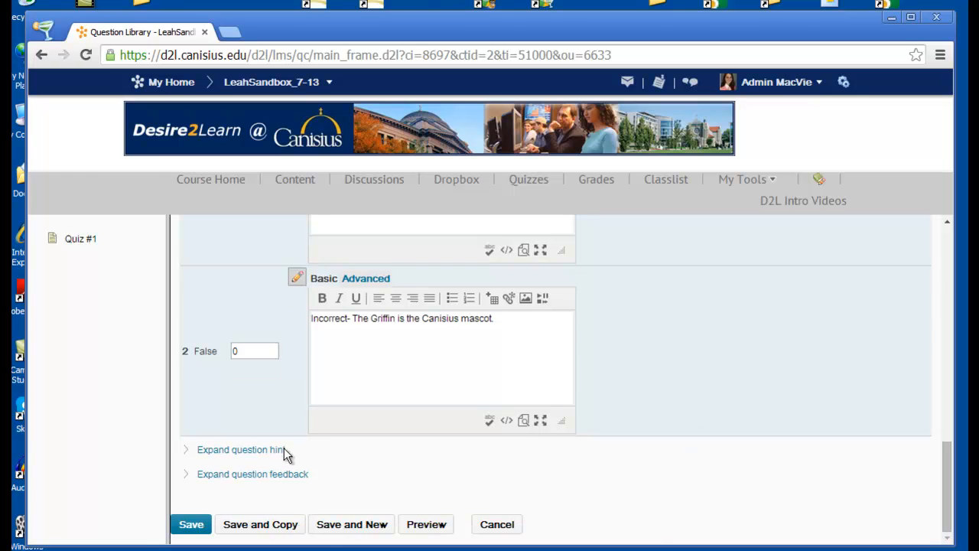
pyautogui.click(266, 449)
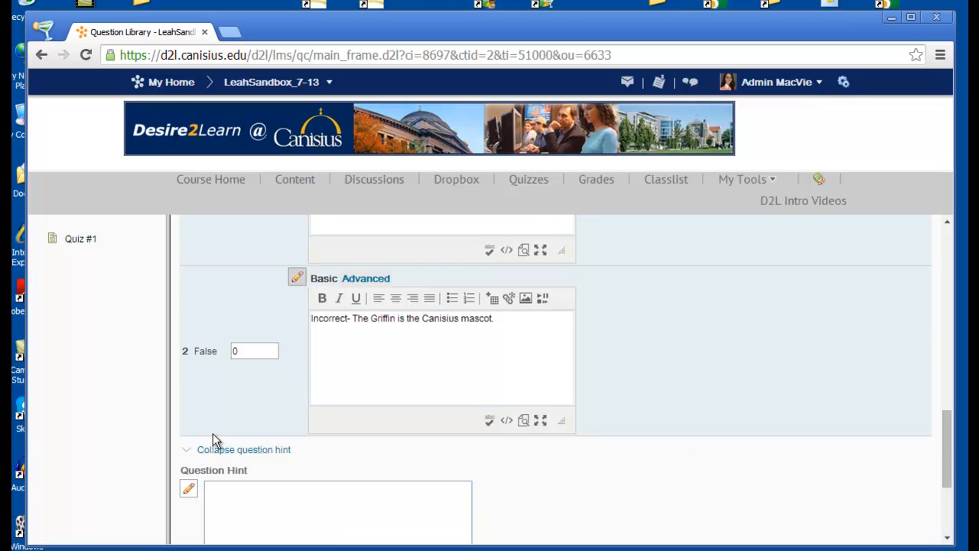
pyautogui.scroll(-3, 213, 433)
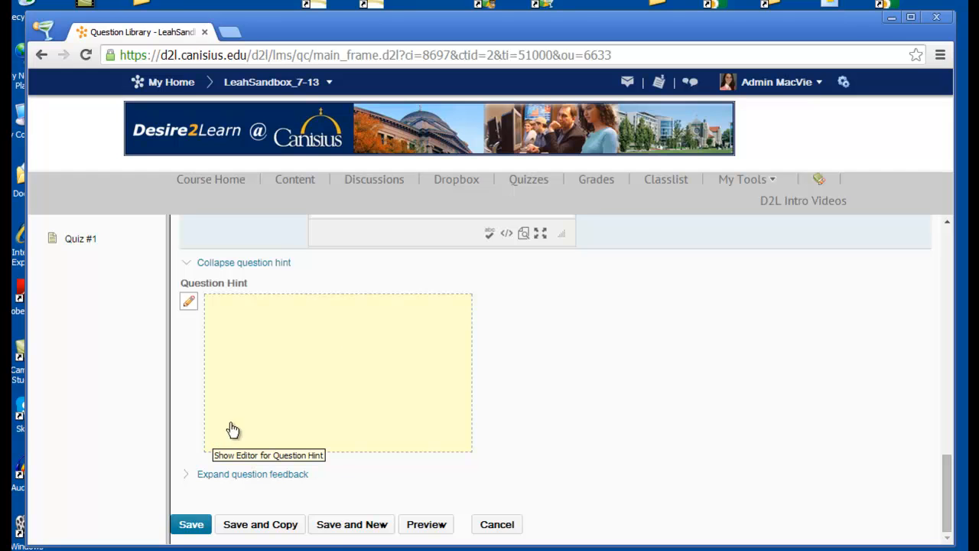
pyautogui.click(280, 479)
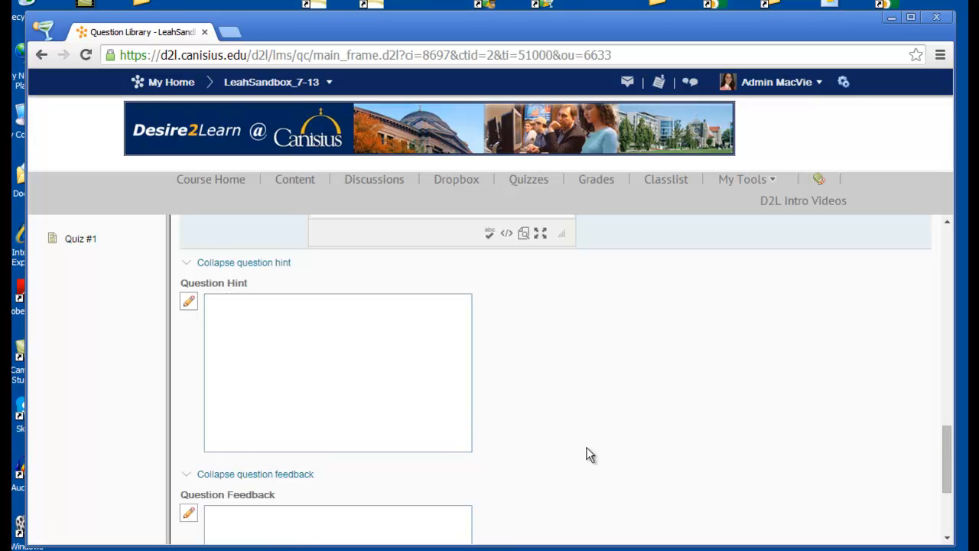
# Save the True or False question to Quiz #1 with its hint and general feedback left empty.
pyautogui.scroll(-1, 589, 454)
pyautogui.scroll(-1, 589, 455)
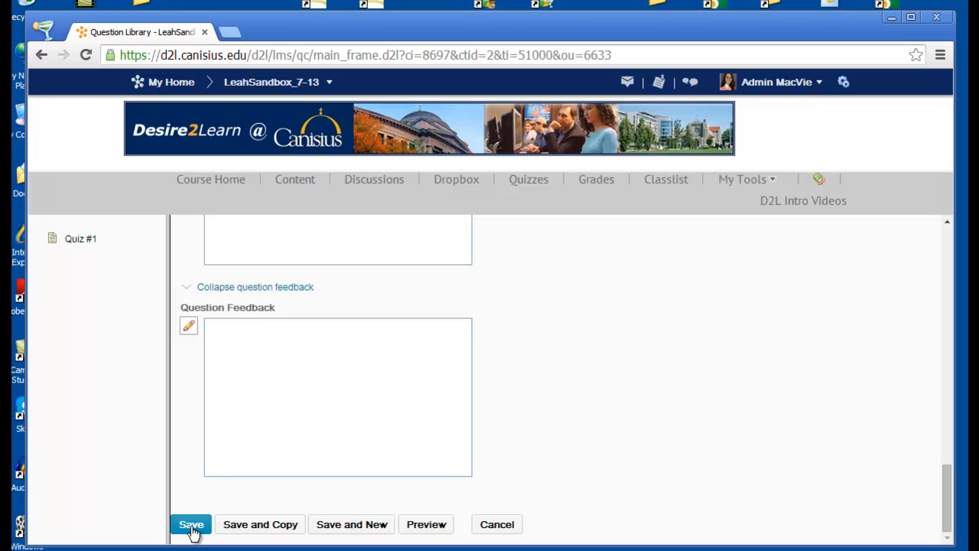
pyautogui.moveTo(192, 533); pyautogui.dragTo(252, 503)
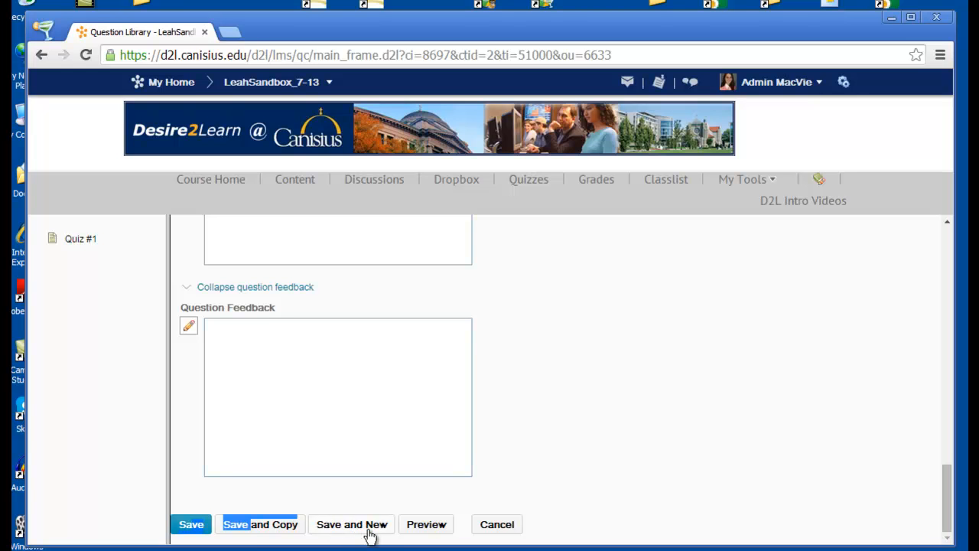
pyautogui.click(190, 526)
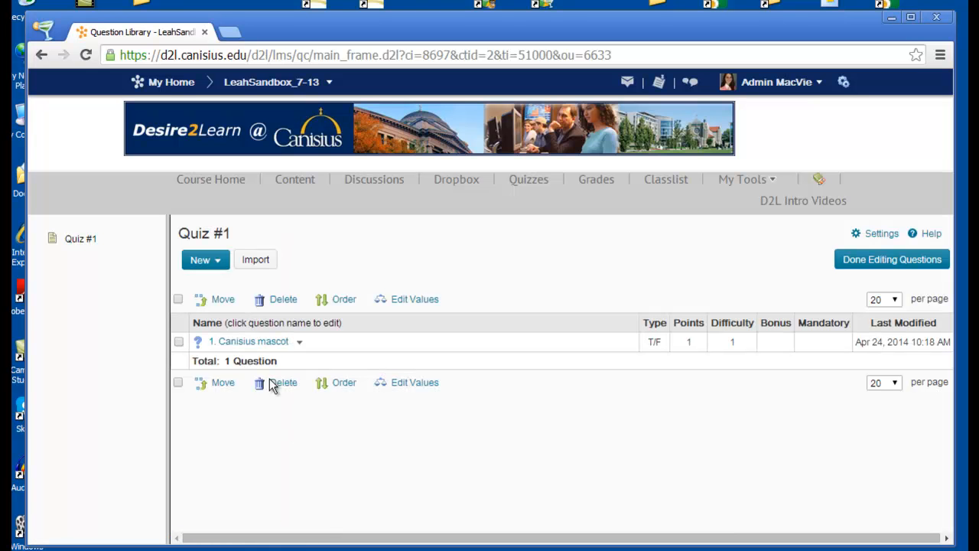
# Create a new Multiple Choice question in Quiz #1 with the question text "What are the Canisius colors?".
pyautogui.click(215, 261)
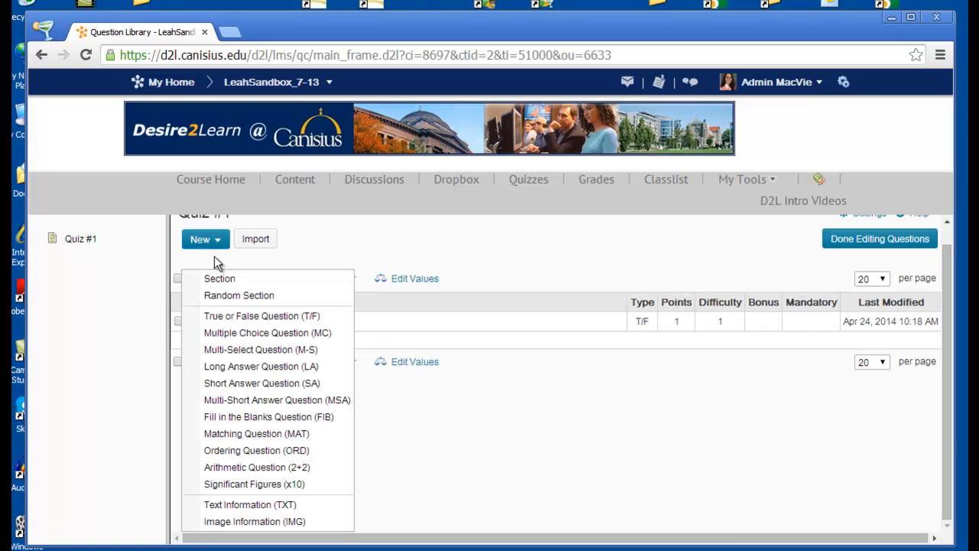
pyautogui.click(227, 334)
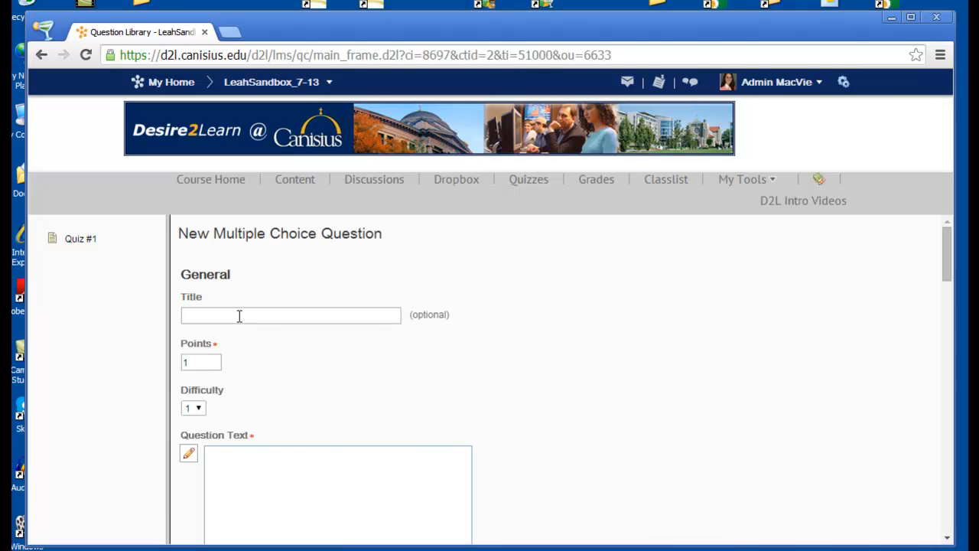
pyautogui.scroll(-2, 342, 404)
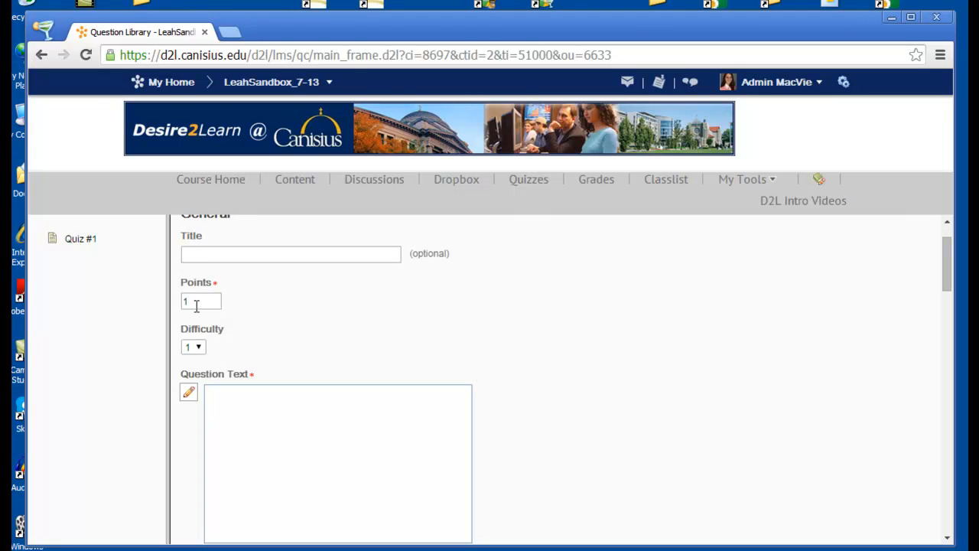
pyautogui.click(296, 464)
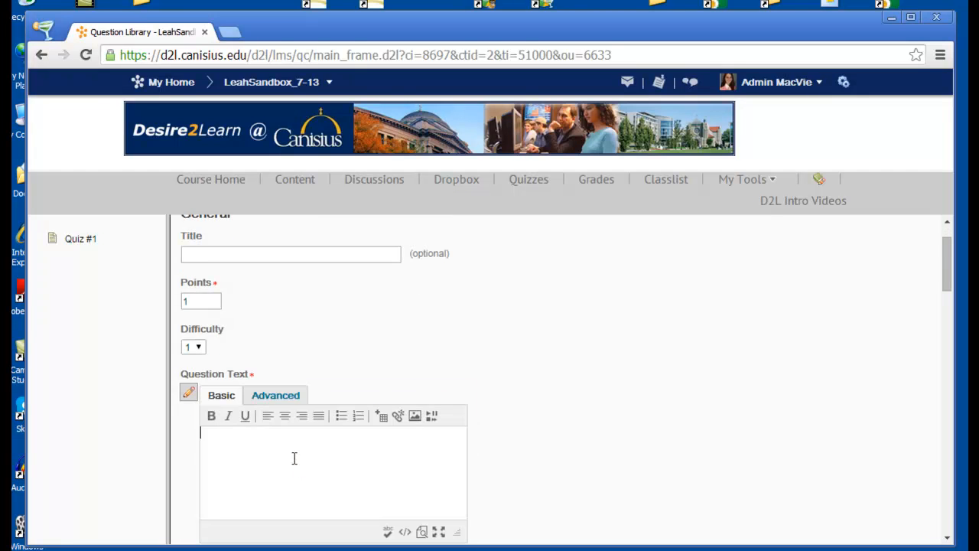
pyautogui.write('What are the Canisius colors?')
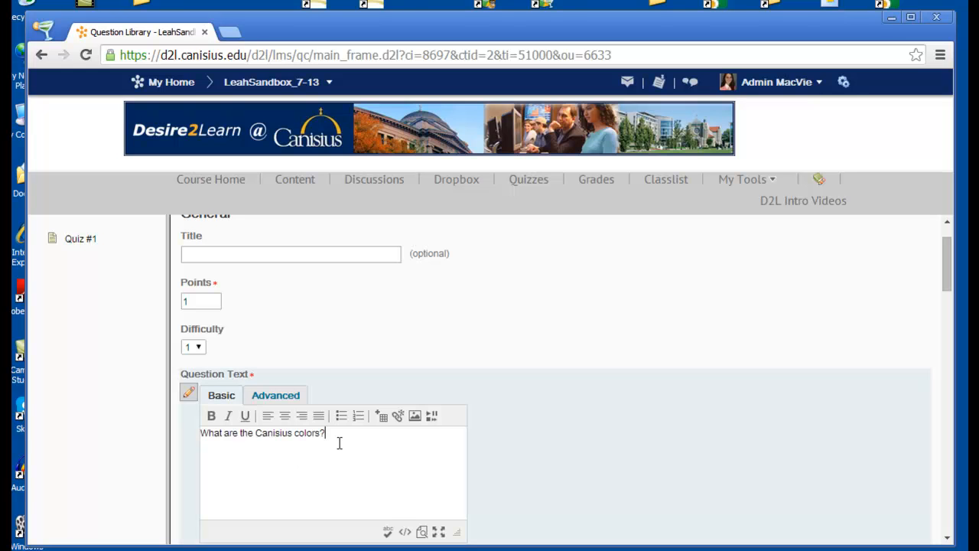
# Title the multiple choice question "2. colors", keeping its points and difficulty at 1.
pyautogui.moveTo(339, 437); pyautogui.dragTo(159, 440)
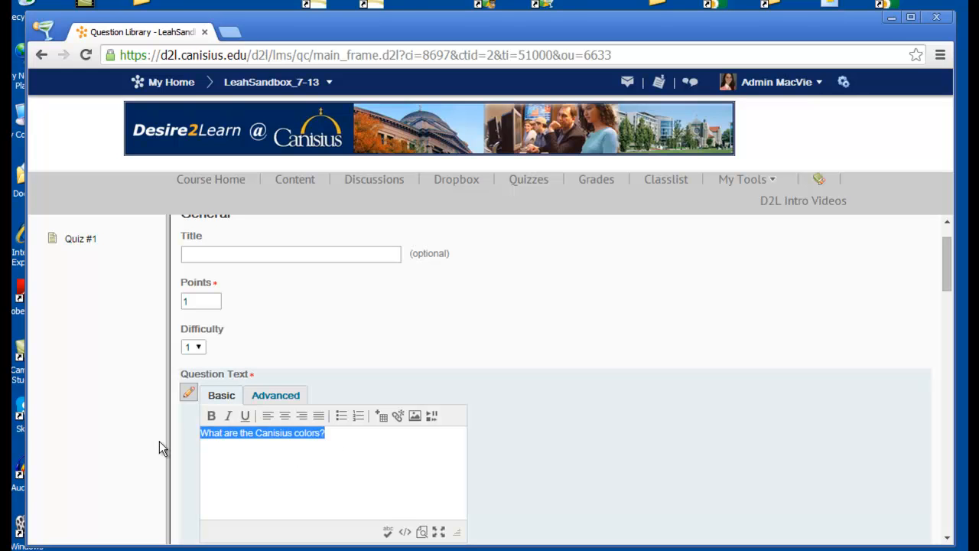
pyautogui.click(208, 259)
pyautogui.write('2. ')
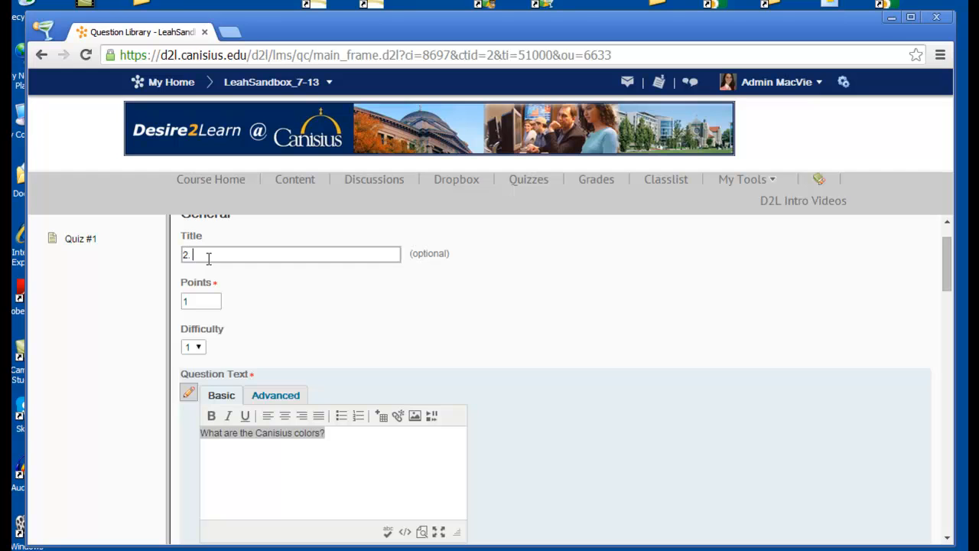
pyautogui.write('colors')
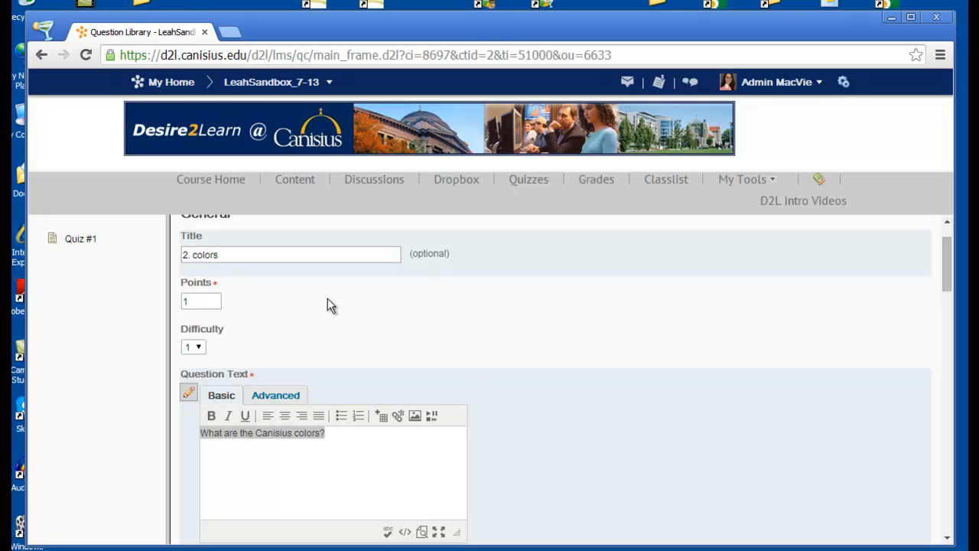
# Turn on randomized answer options for the colors question, keeping no enumeration and the vertical style.
pyautogui.scroll(-4, 327, 300)
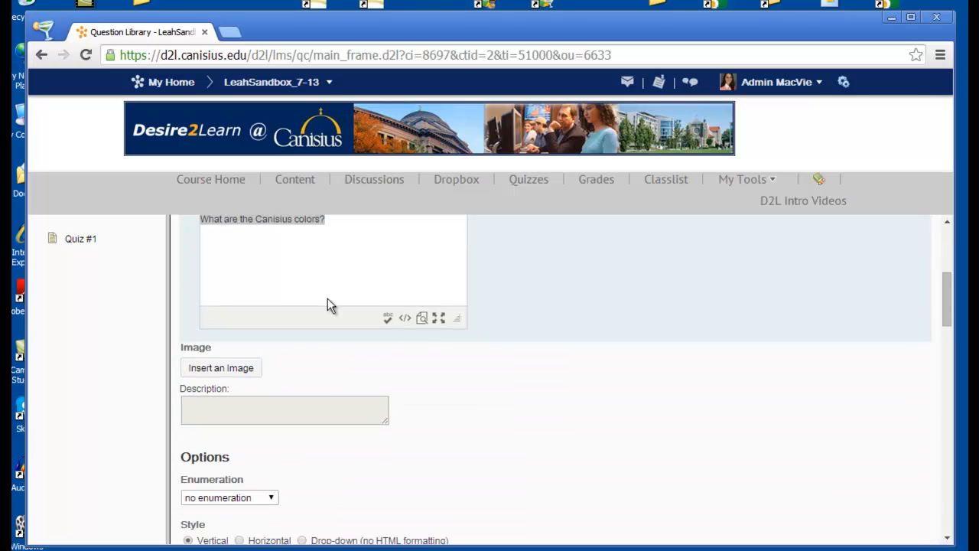
pyautogui.scroll(-2, 328, 306)
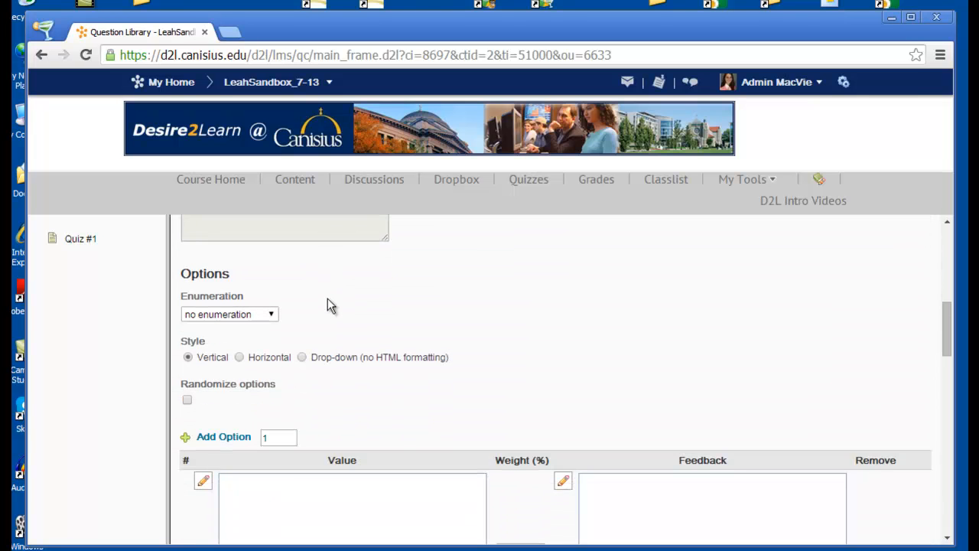
pyautogui.scroll(-3, 327, 299)
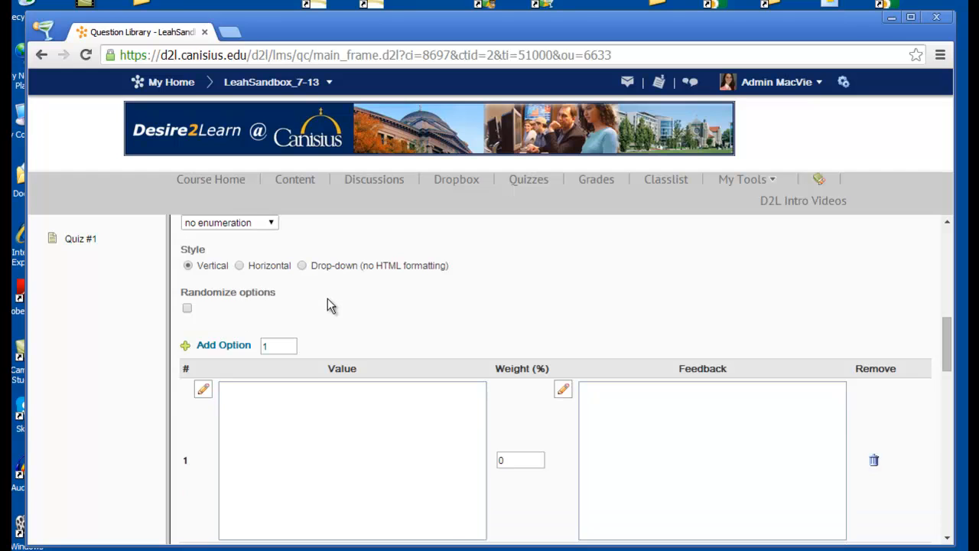
pyautogui.click(187, 309)
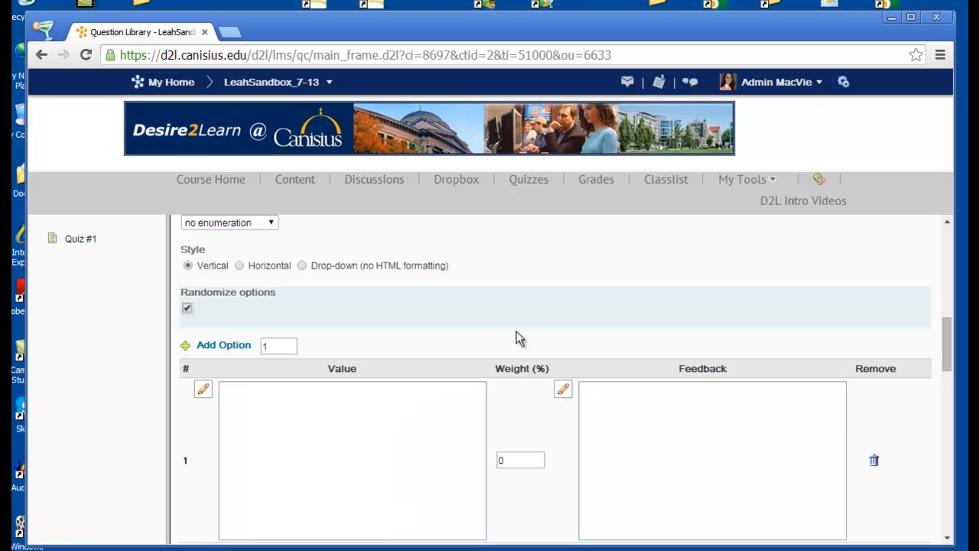
# Remove the fourth answer option and enter "blue and gold", "green and gold" and "blue and green" as the three remaining options.
pyautogui.scroll(-3, 516, 331)
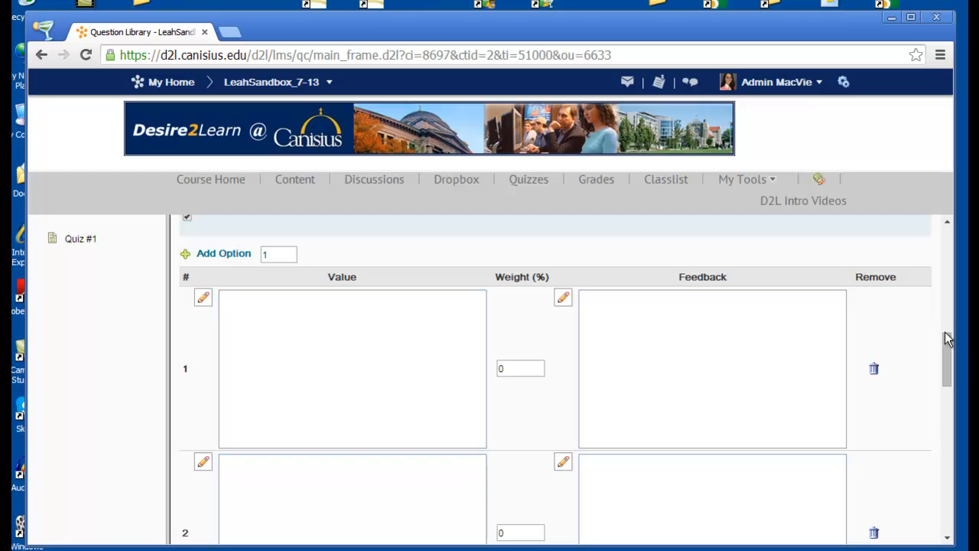
pyautogui.moveTo(947, 342); pyautogui.dragTo(942, 421)
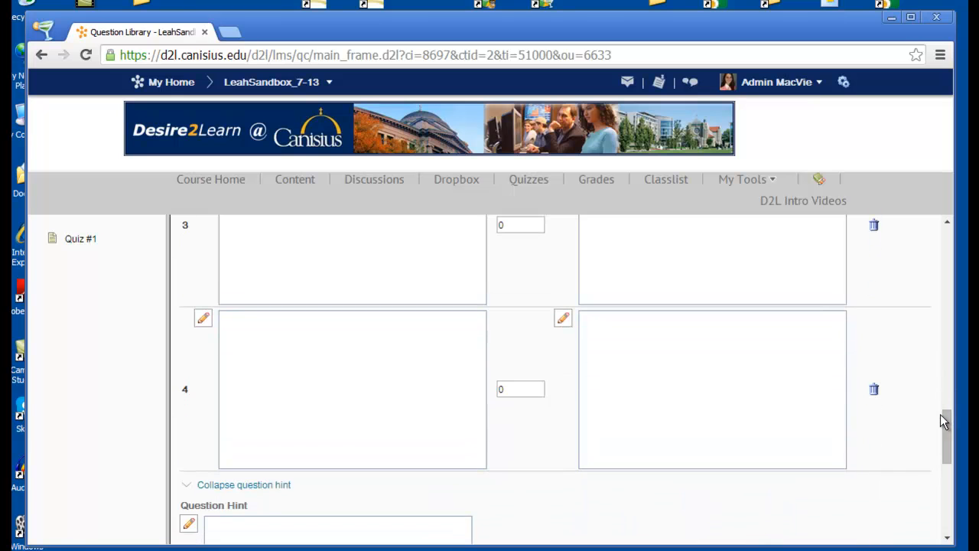
pyautogui.click(875, 391)
pyautogui.moveTo(947, 437); pyautogui.dragTo(951, 379)
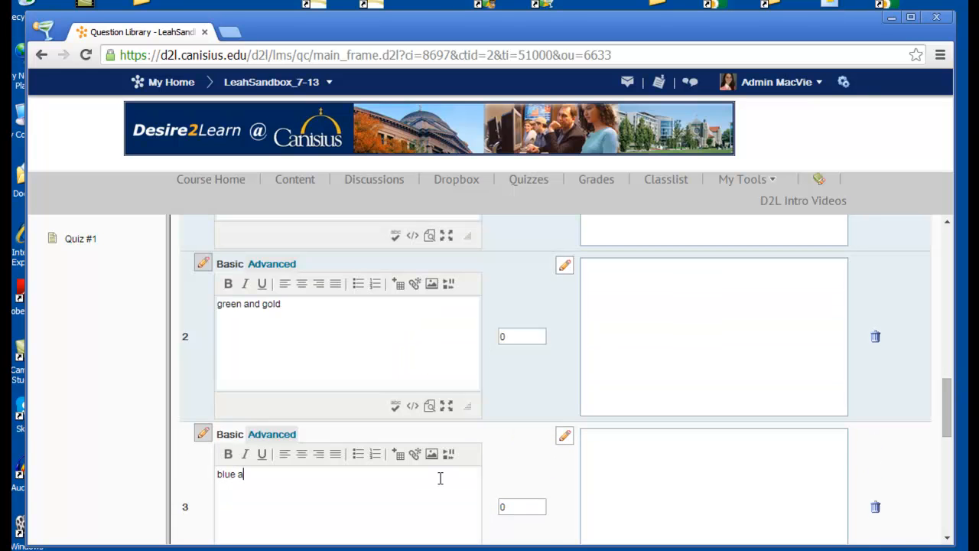
pyautogui.write('nd green')
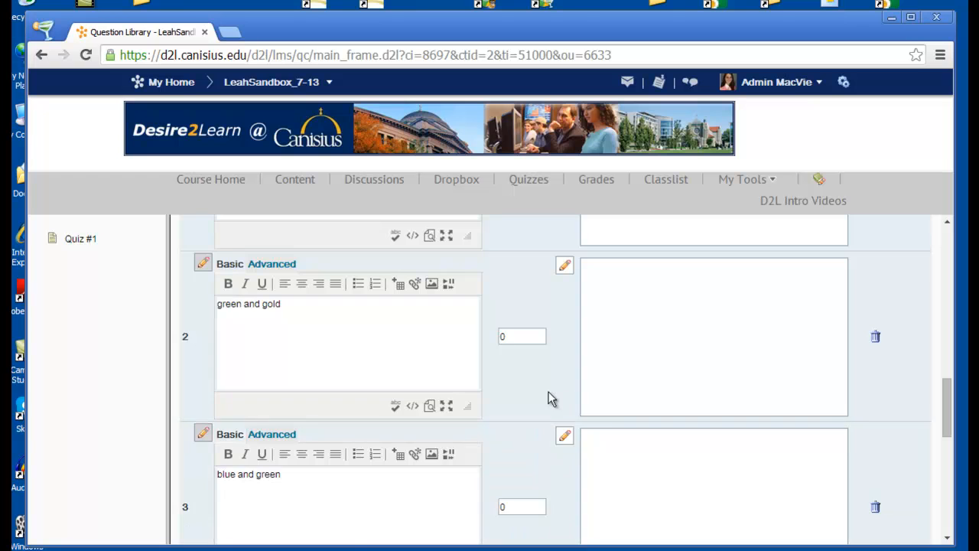
# Make "blue and gold" the correct answer by setting its weight to 100%.
pyautogui.scroll(2, 548, 398)
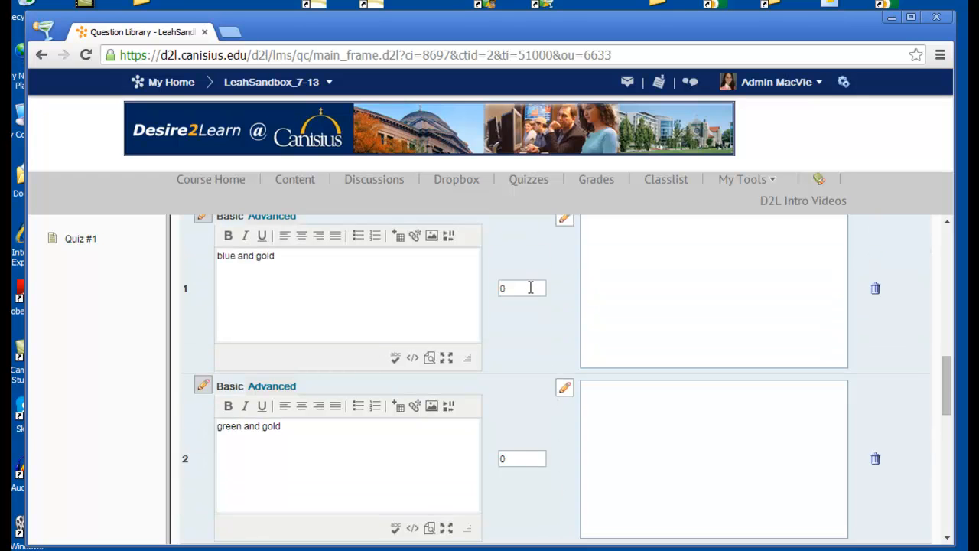
pyautogui.scroll(1, 541, 277)
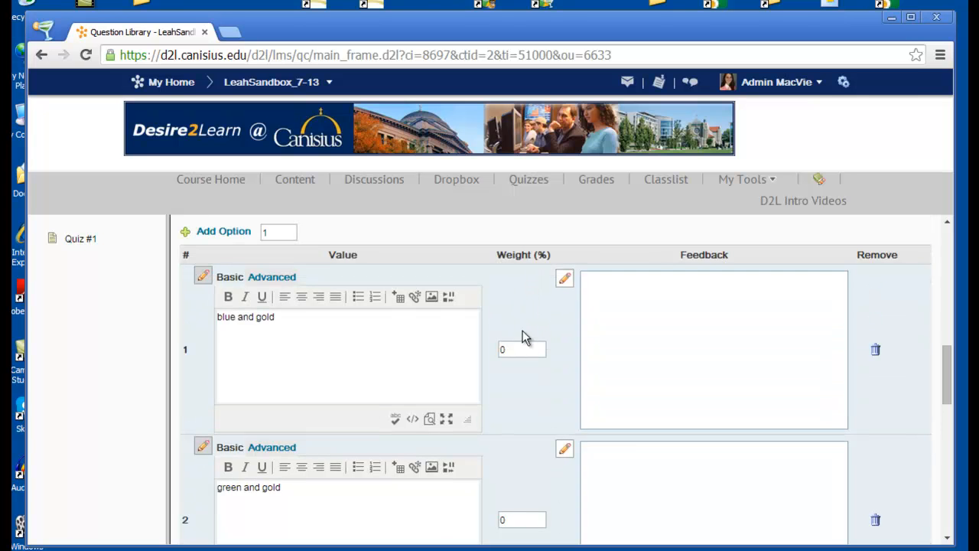
pyautogui.moveTo(518, 348); pyautogui.dragTo(494, 356)
pyautogui.write('100')
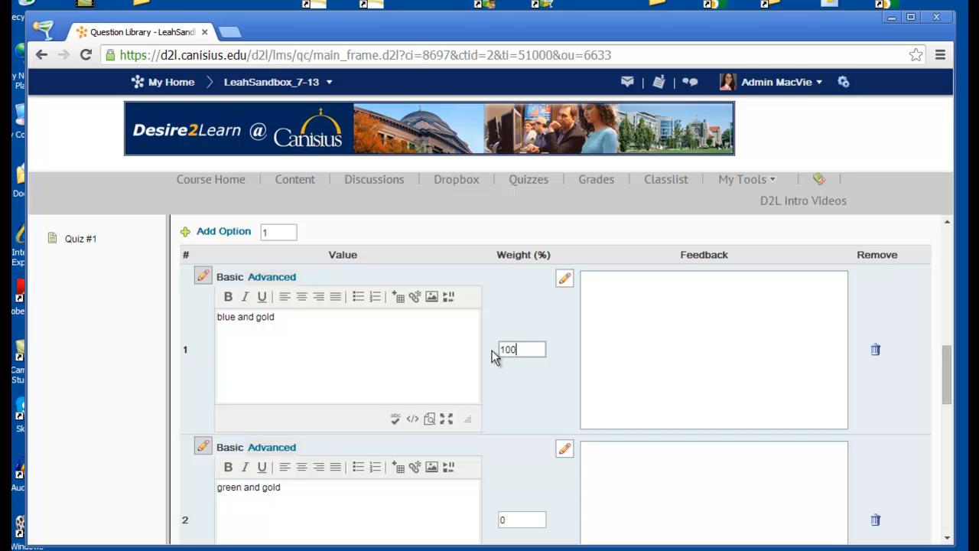
# Enter the feedback "Correct! The Canisius colors are blue and gold!" for option 1 and "Incorrect! The Canisius colors are blue and gold!" for options 2 and 3.
pyautogui.click(616, 353)
pyautogui.write('Correct! The Canisius colors are blue and gold!')
pyautogui.click(652, 501)
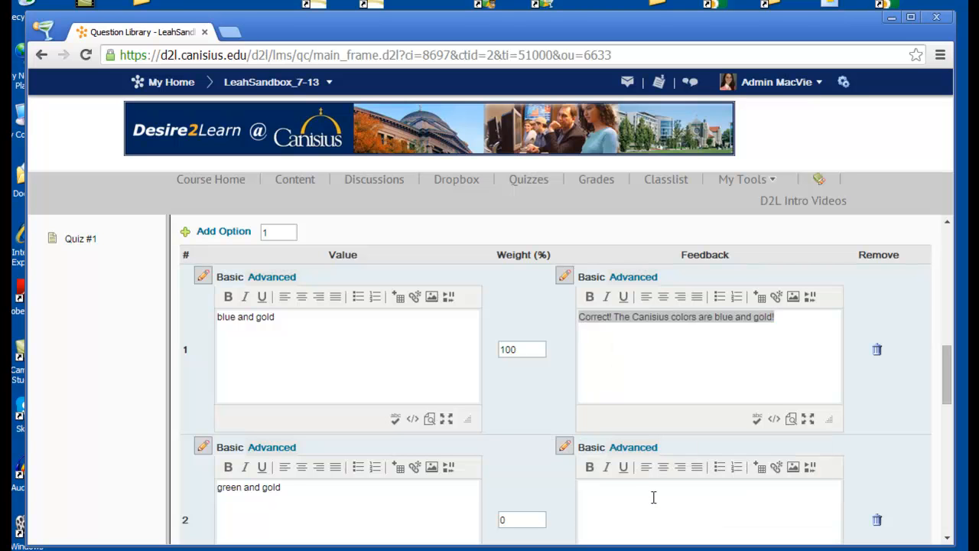
pyautogui.scroll(-3, 509, 470)
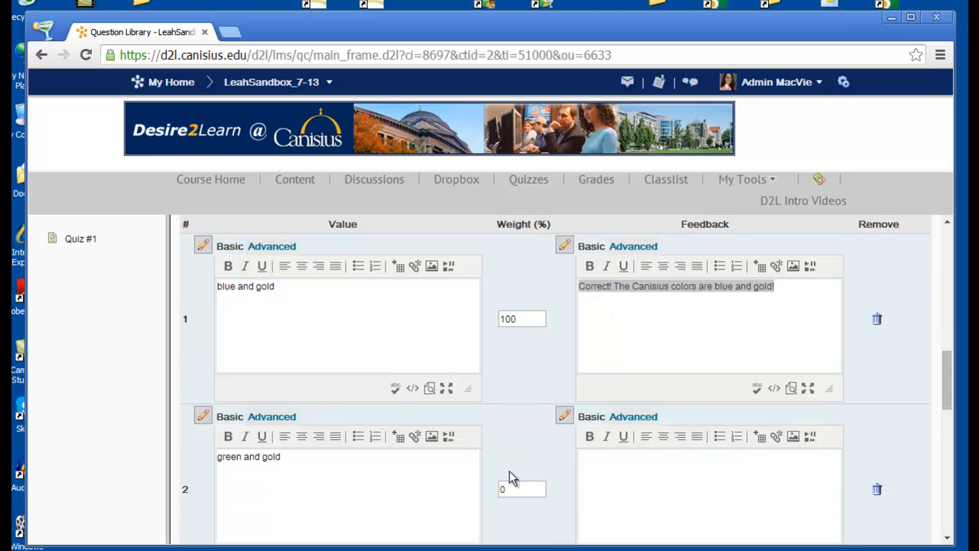
pyautogui.click(669, 316)
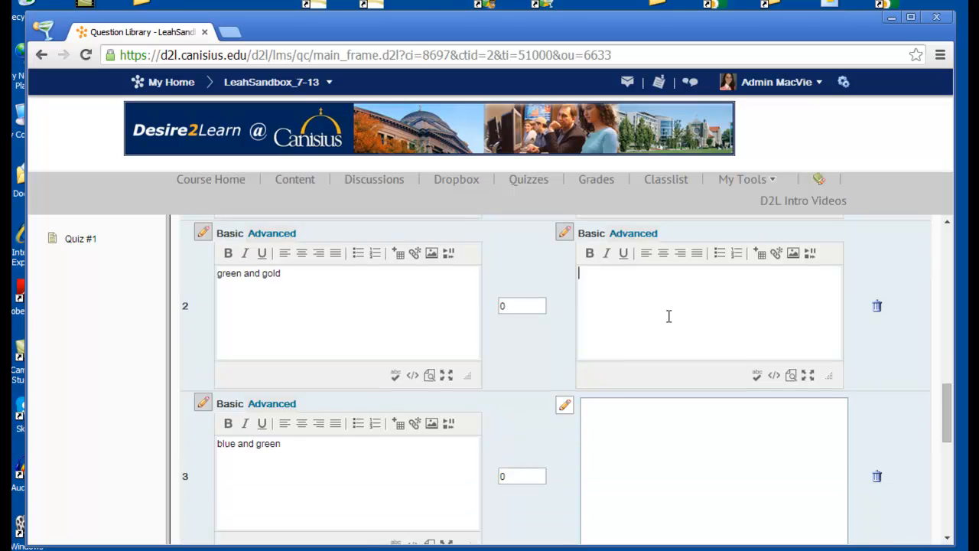
pyautogui.write('Correct! The Canisius colors are blue and gold!')
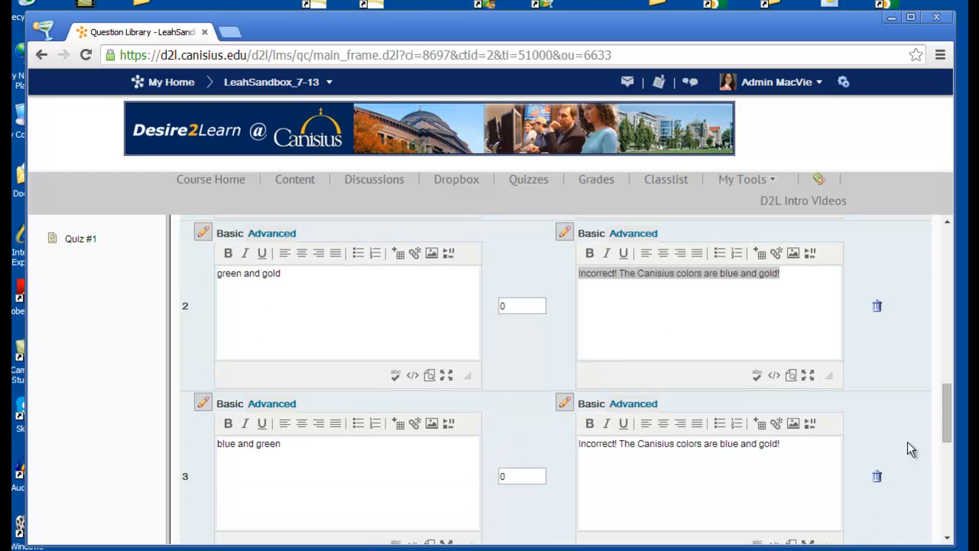
# Collapse the empty question hint and question feedback sections and save the multiple choice question to Quiz #1.
pyautogui.moveTo(946, 420); pyautogui.dragTo(941, 455)
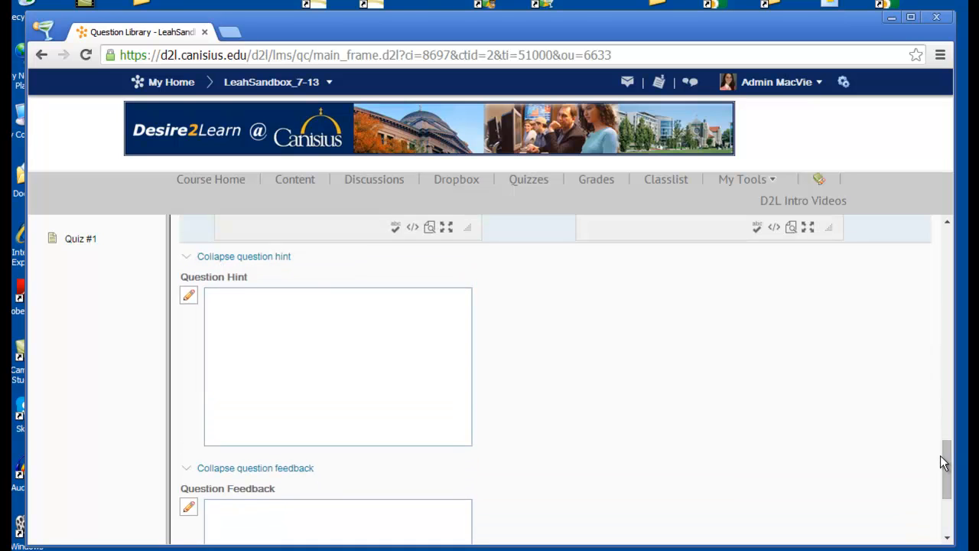
pyautogui.click(238, 258)
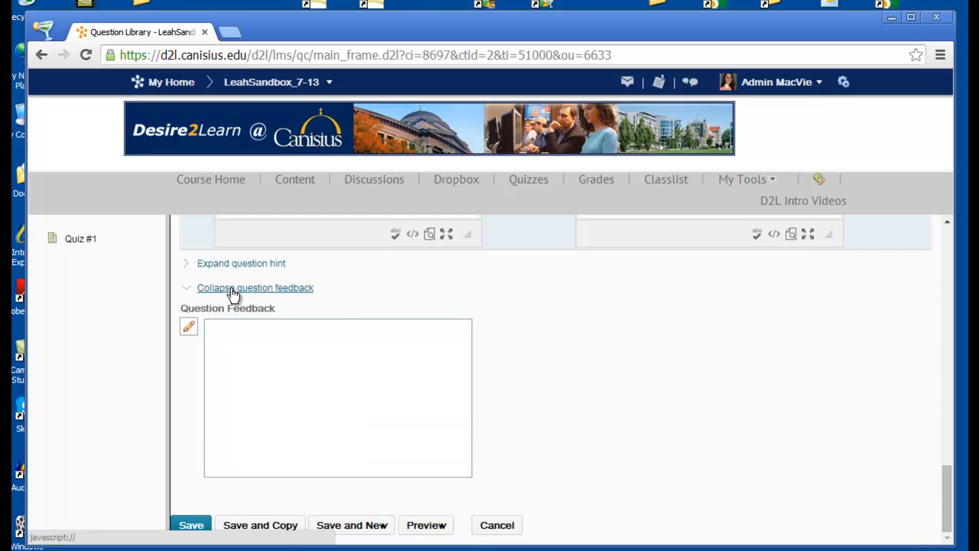
pyautogui.click(233, 288)
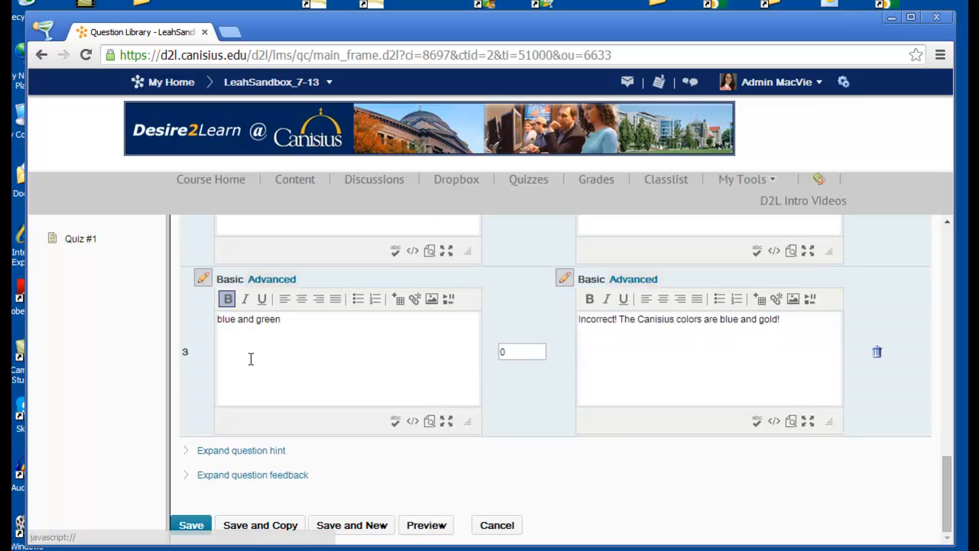
pyautogui.click(197, 526)
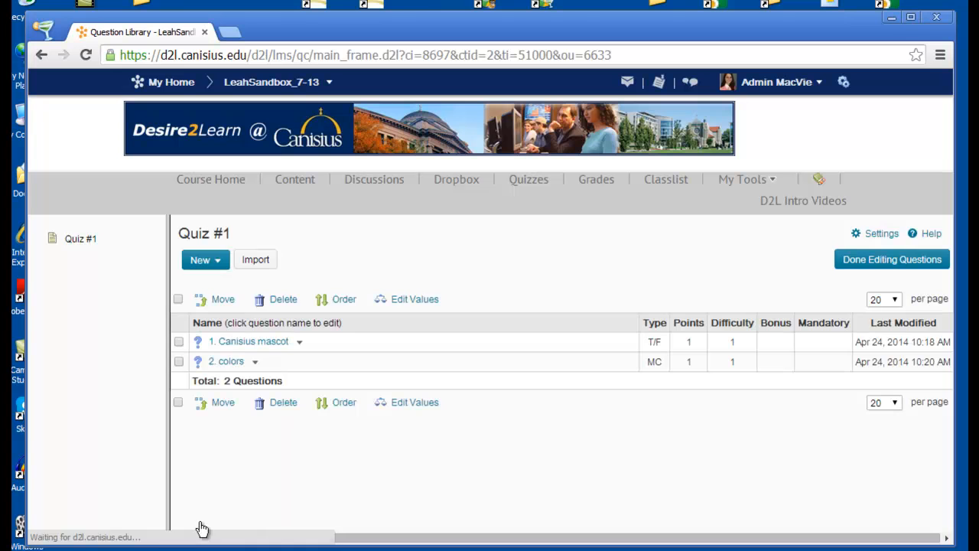
# Create a new Fill in the Blanks question and enter its text around the blank, ending with "on an urban campus.".
pyautogui.click(215, 265)
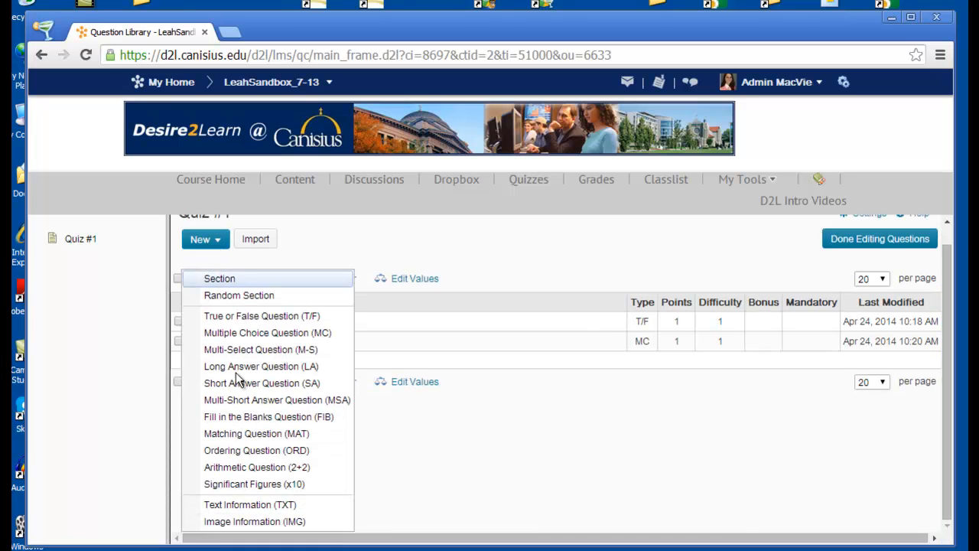
pyautogui.click(250, 419)
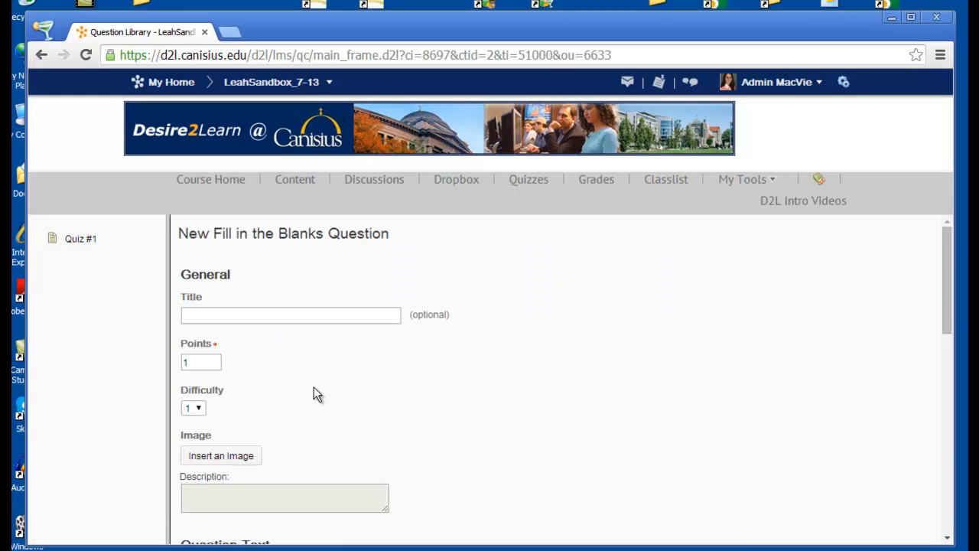
pyautogui.scroll(-3, 425, 384)
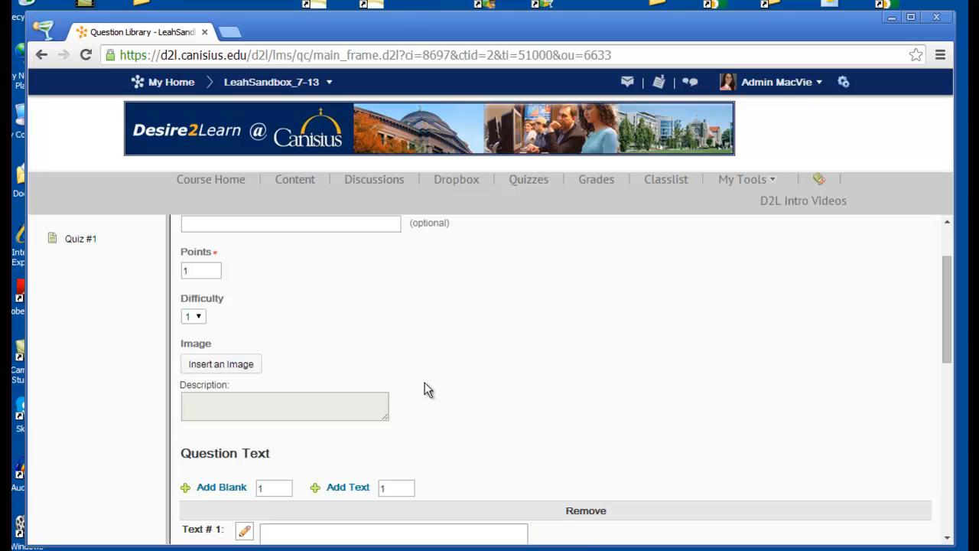
pyautogui.scroll(-8, 425, 382)
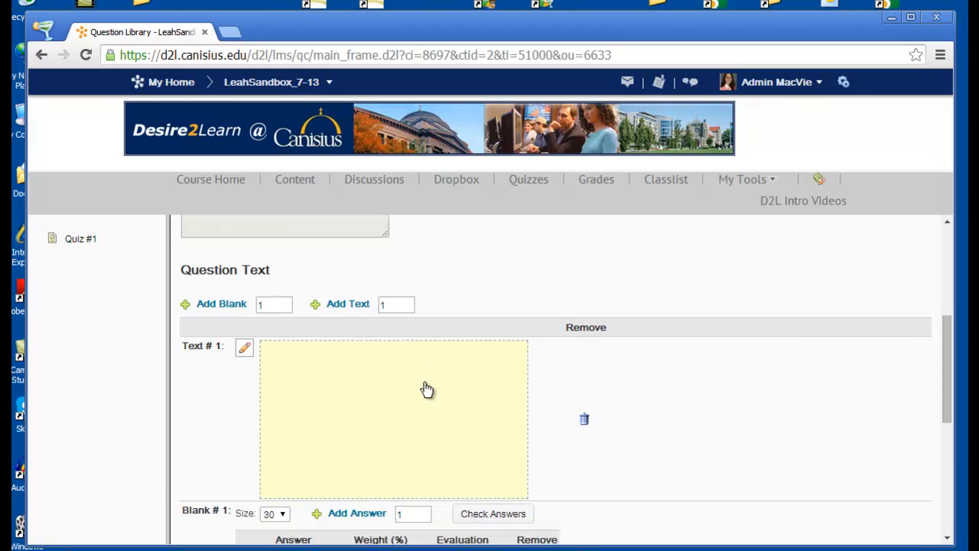
pyautogui.scroll(-2, 427, 389)
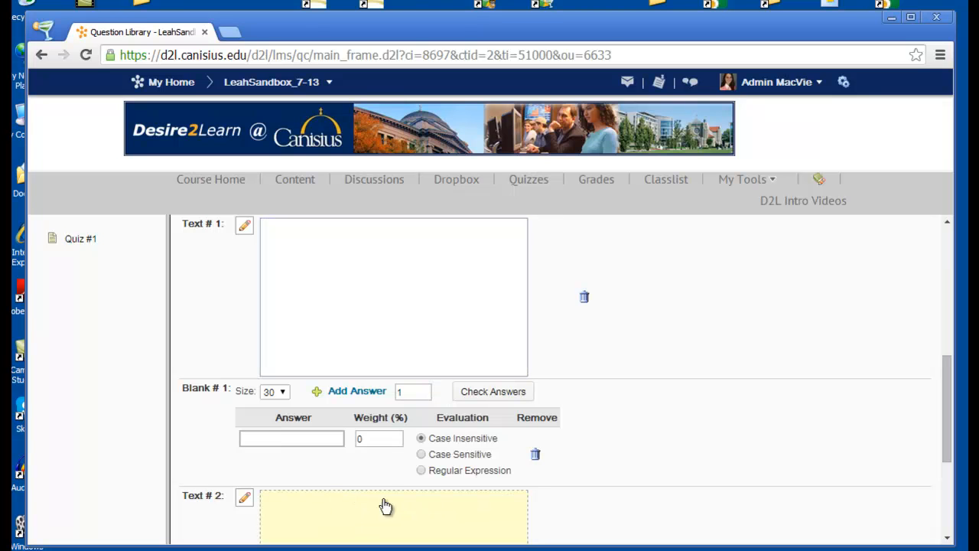
pyautogui.click(428, 337)
# Set the answer for Blank #1 to "Main St." with a weight of 100%, keeping the evaluation case insensitive.
pyautogui.click(290, 356)
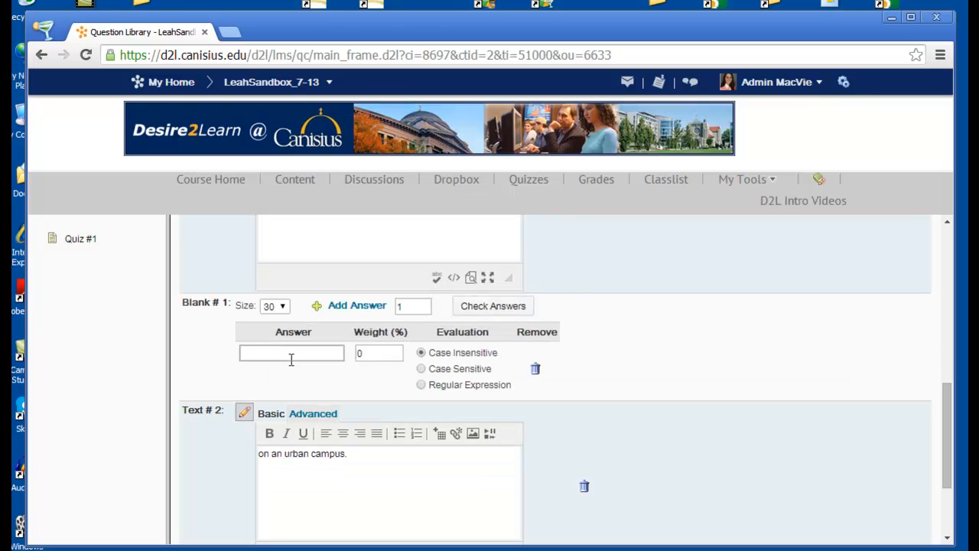
pyautogui.write('Main St.')
pyautogui.doubleClick(367, 353)
pyautogui.write('100')
pyautogui.click(583, 325)
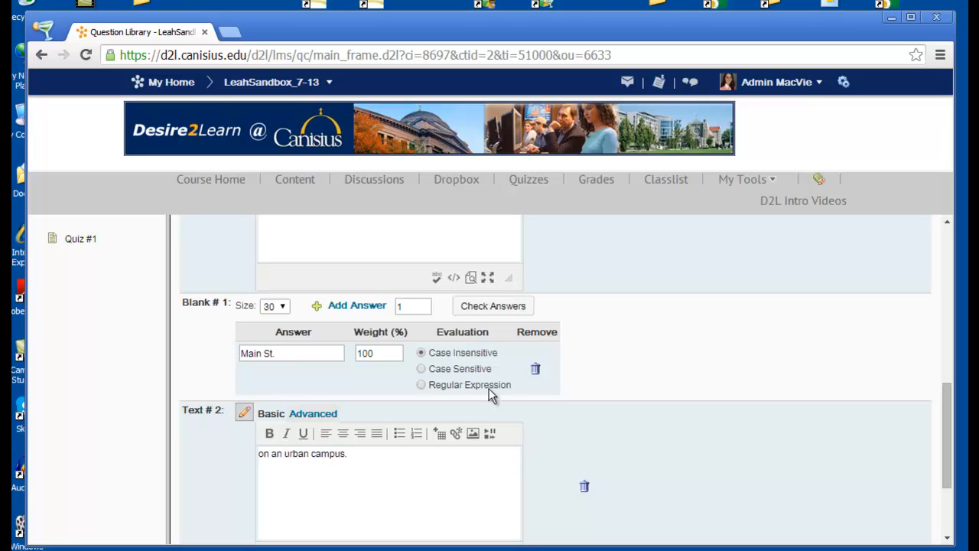
pyautogui.doubleClick(608, 372)
pyautogui.scroll(8, 609, 371)
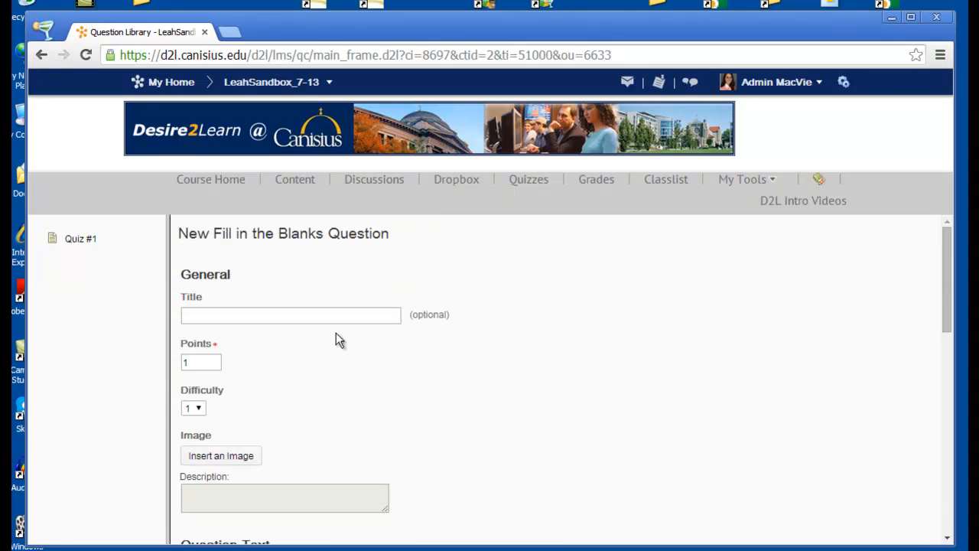
# Title the Fill in the Blanks question "3. Street" and save it to Quiz #1.
pyautogui.click(320, 316)
pyautogui.write('3. M')
pyautogui.scroll(-1, 201, 258)
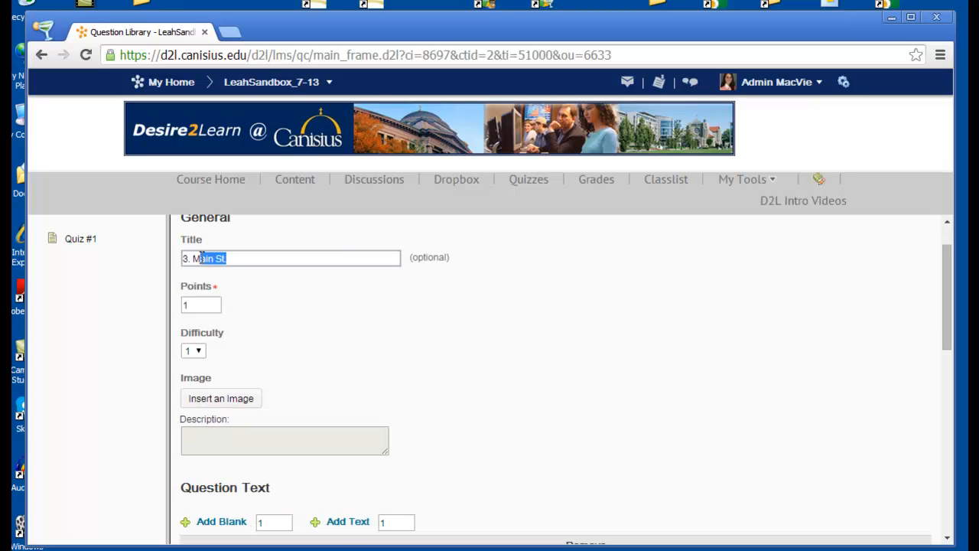
pyautogui.moveTo(197, 258); pyautogui.dragTo(192, 258)
pyautogui.write('Street')
pyautogui.scroll(-3, 375, 320)
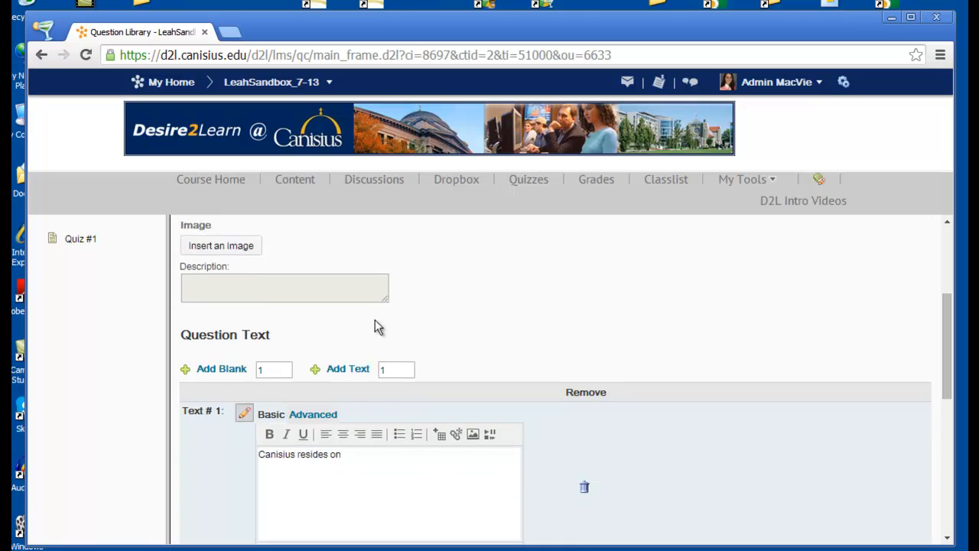
pyautogui.scroll(-4, 375, 319)
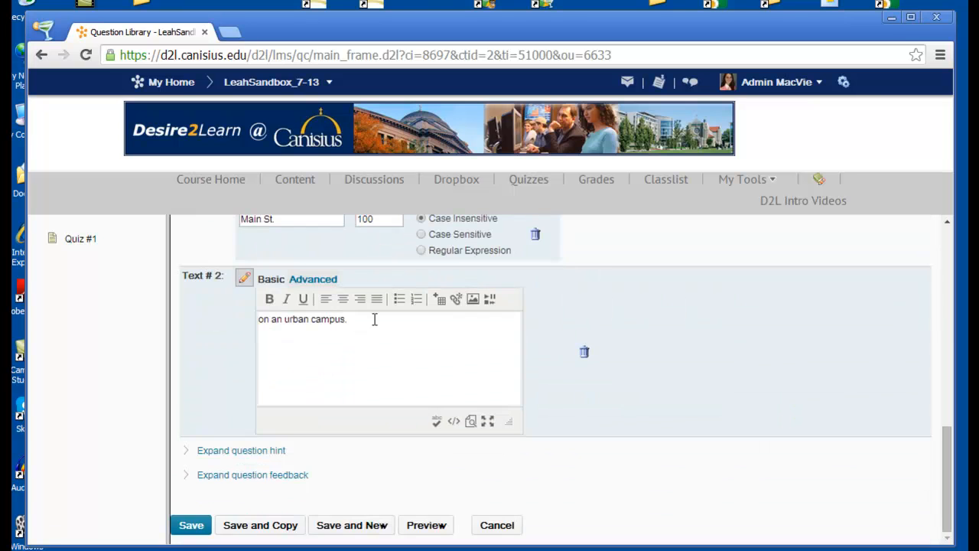
pyautogui.click(198, 527)
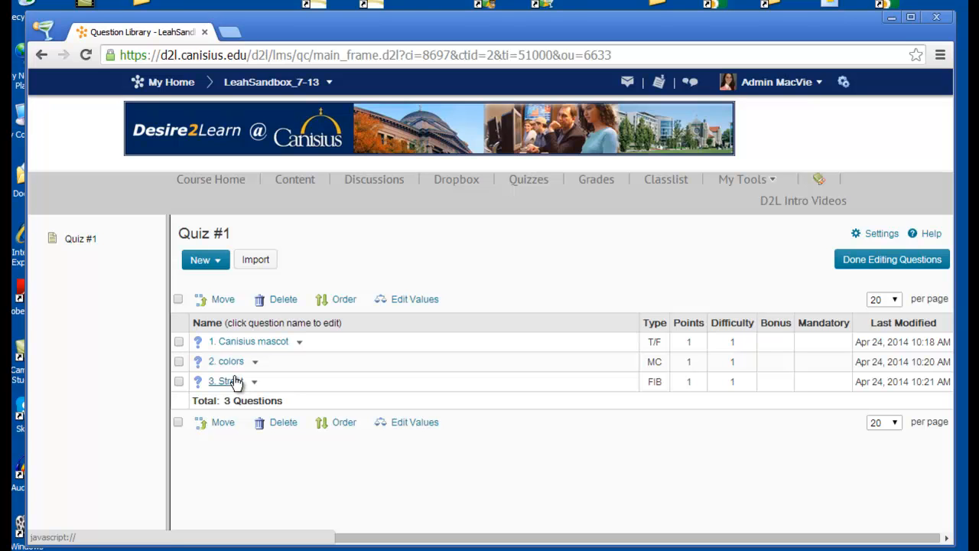
pyautogui.click(179, 342)
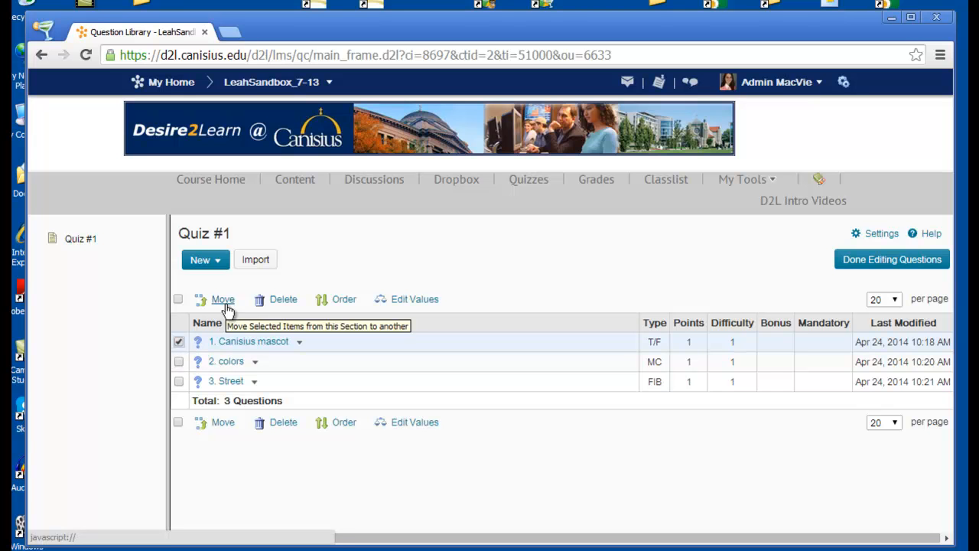
pyautogui.click(179, 342)
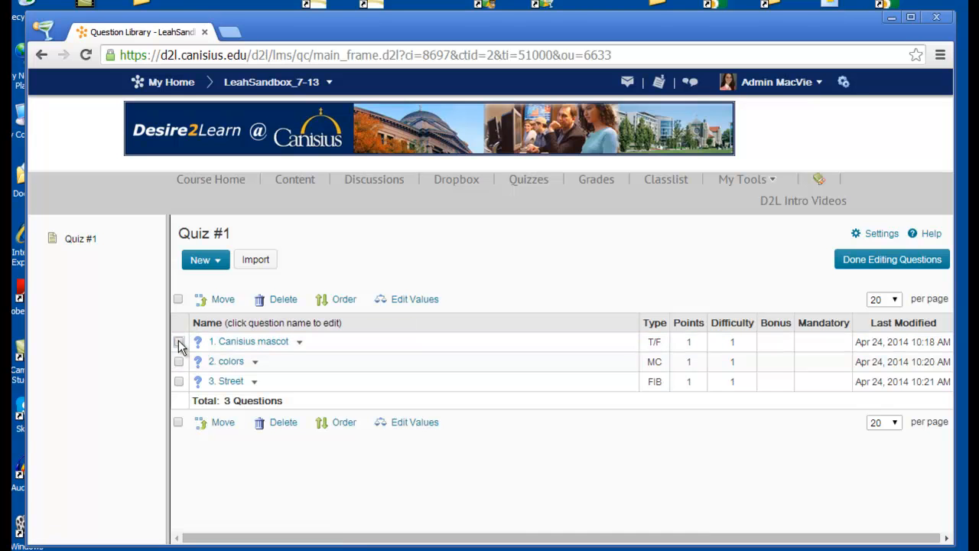
pyautogui.click(224, 263)
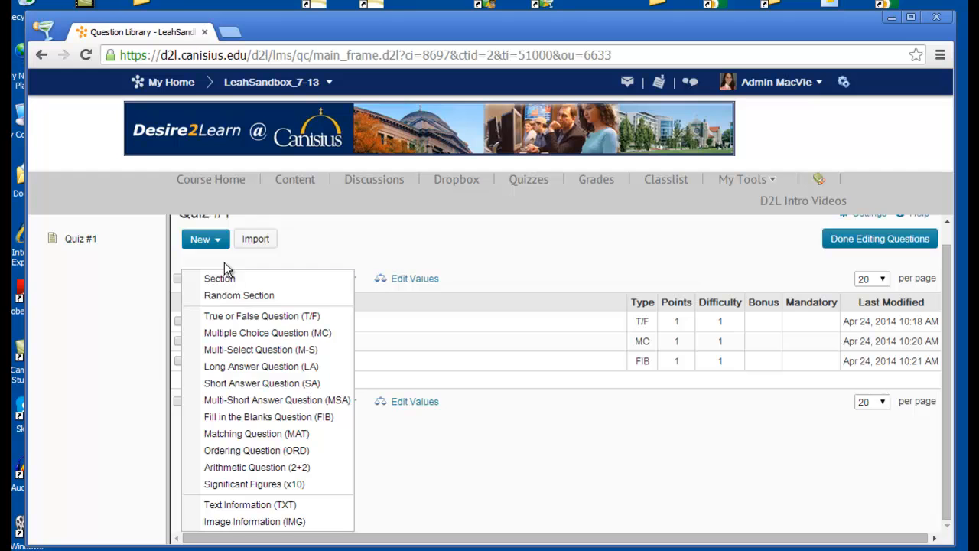
pyautogui.click(409, 226)
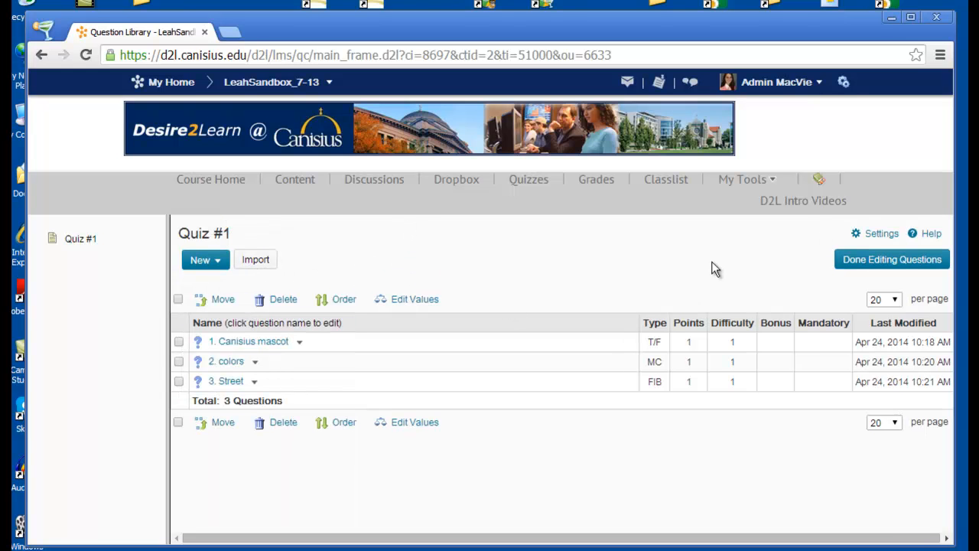
# Finish editing the questions, apply a layout of 1 question per page to Quiz #1, and save and close the quiz.
pyautogui.click(848, 261)
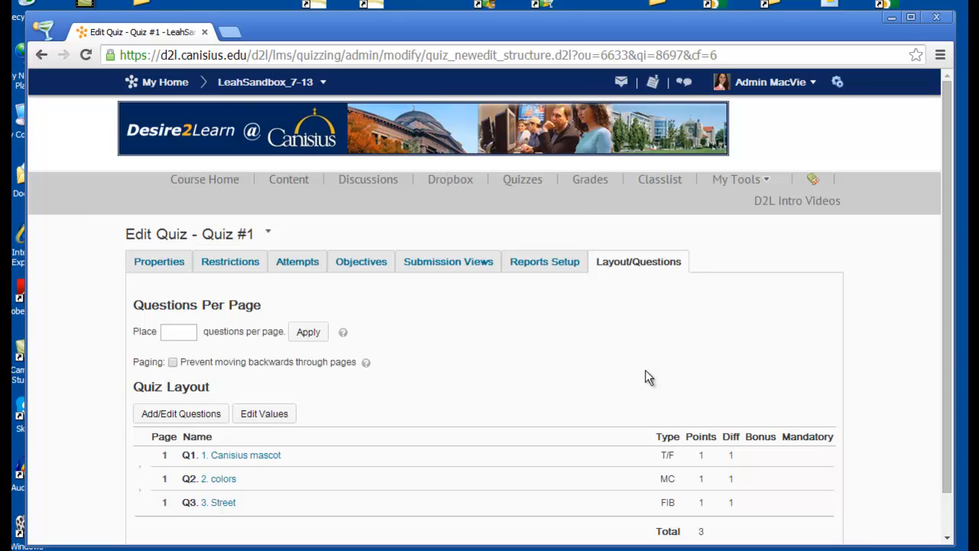
pyautogui.scroll(-1, 649, 378)
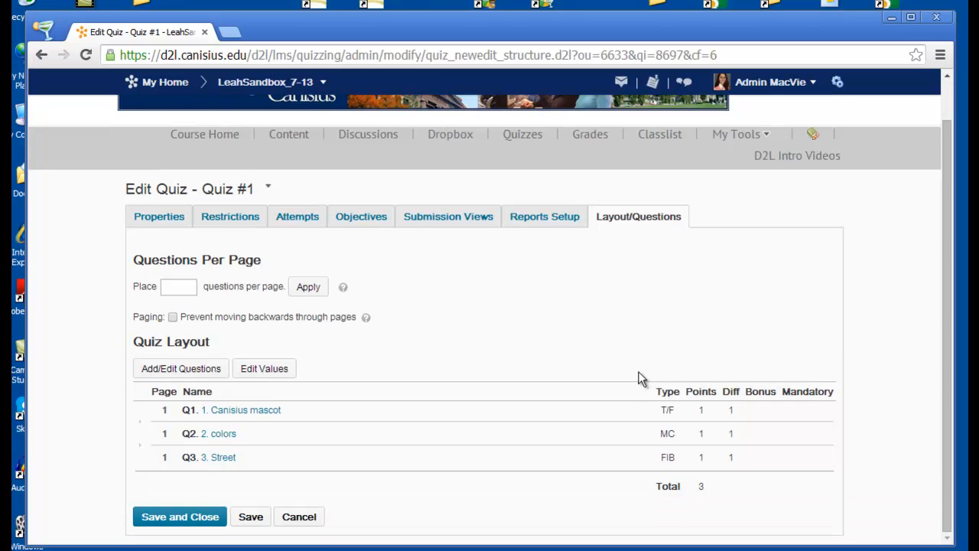
pyautogui.click(172, 289)
pyautogui.write('1')
pyautogui.click(302, 288)
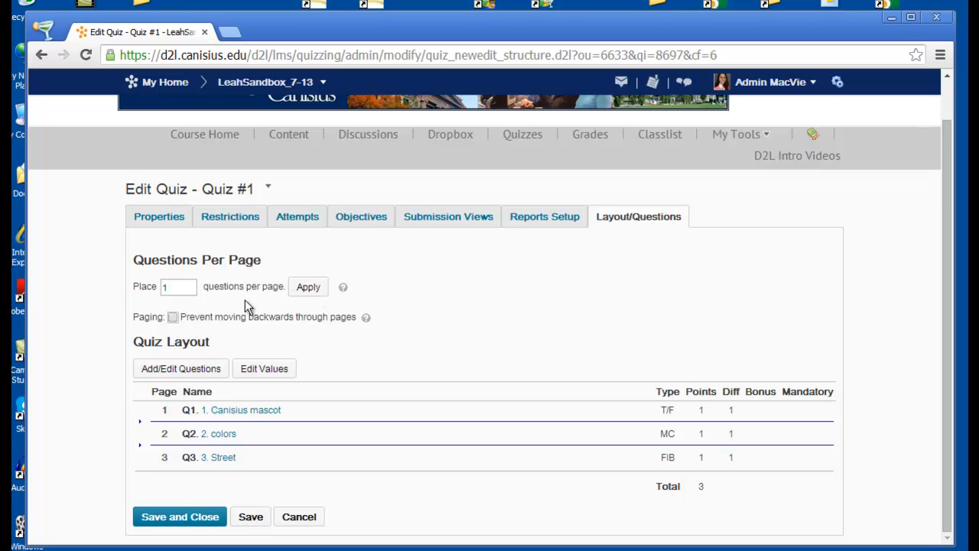
pyautogui.click(208, 524)
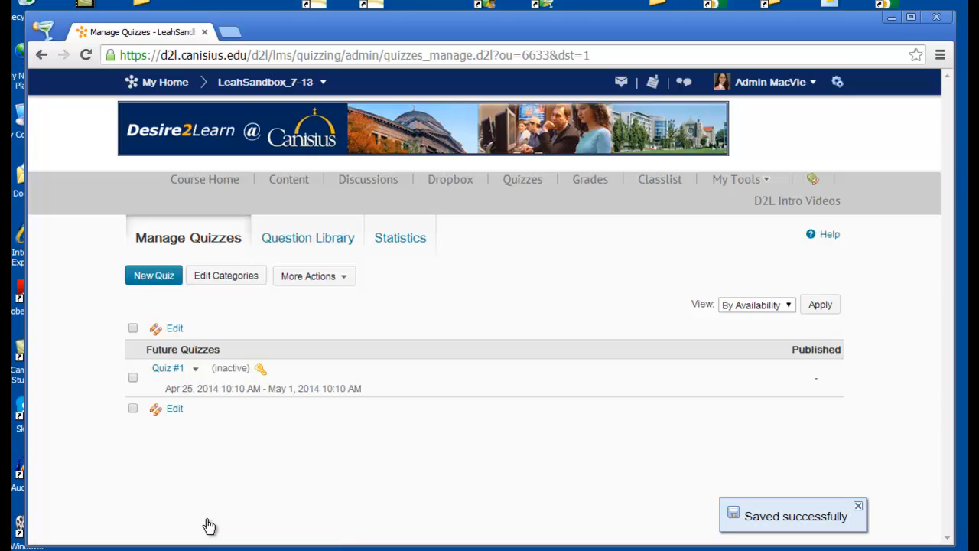
# Edit Quiz #1's restrictions to set its availability status to Active, and save and close the quiz.
pyautogui.click(196, 371)
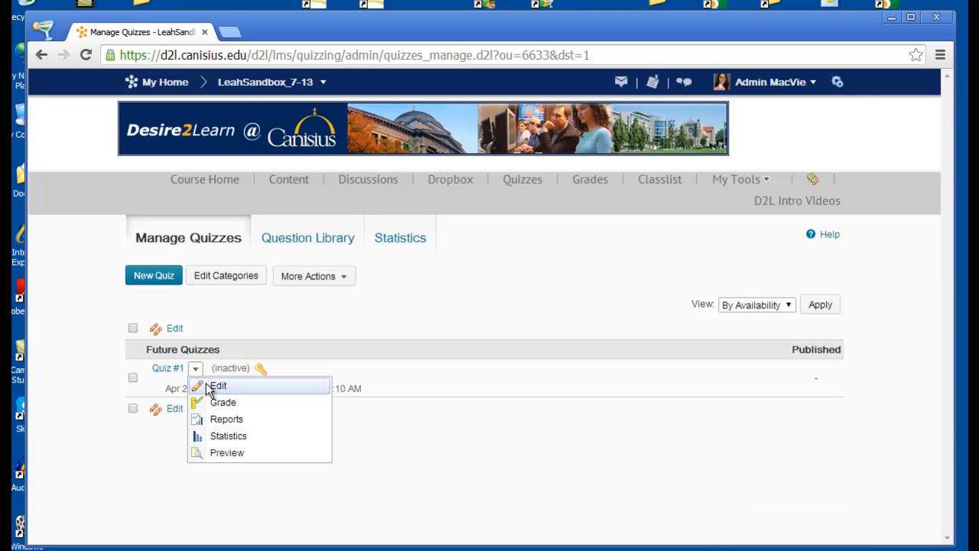
pyautogui.click(214, 386)
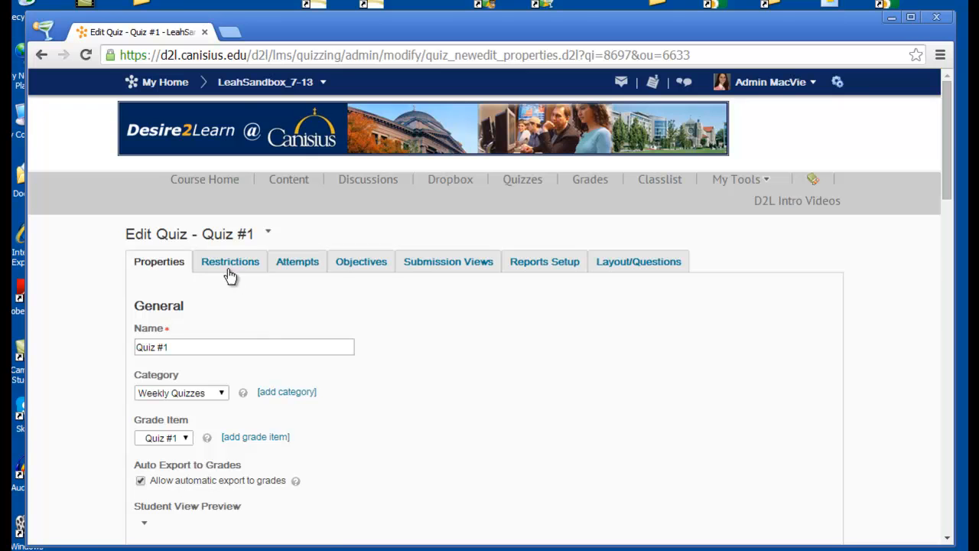
pyautogui.click(231, 263)
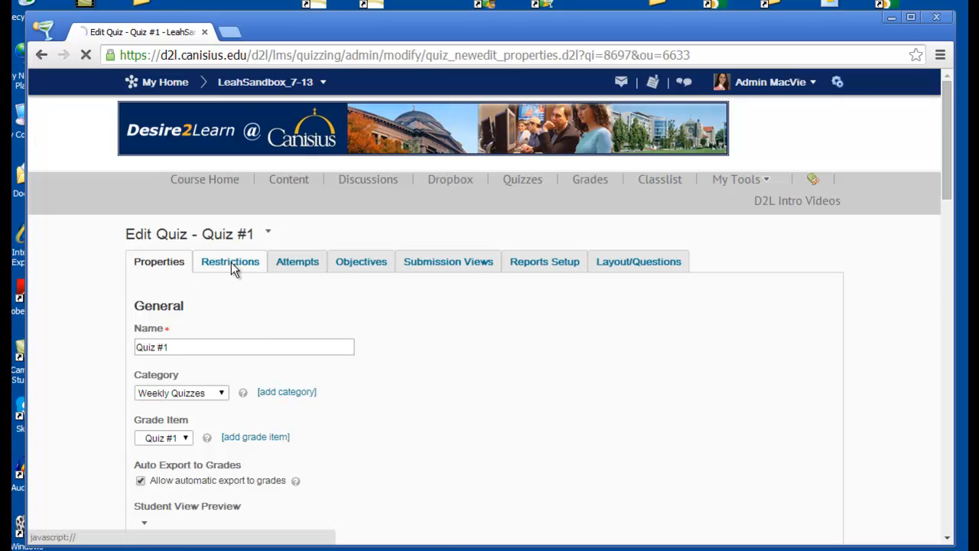
pyautogui.click(180, 347)
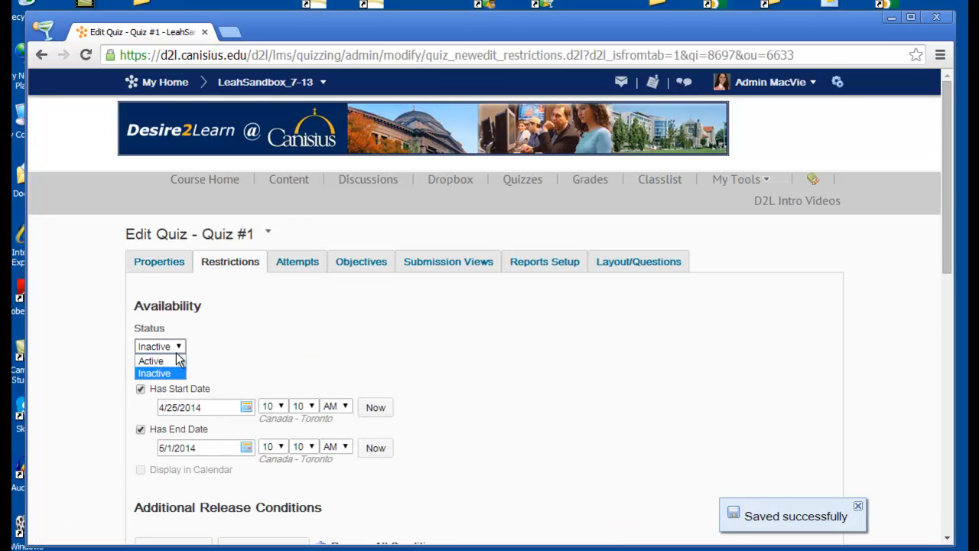
pyautogui.click(185, 357)
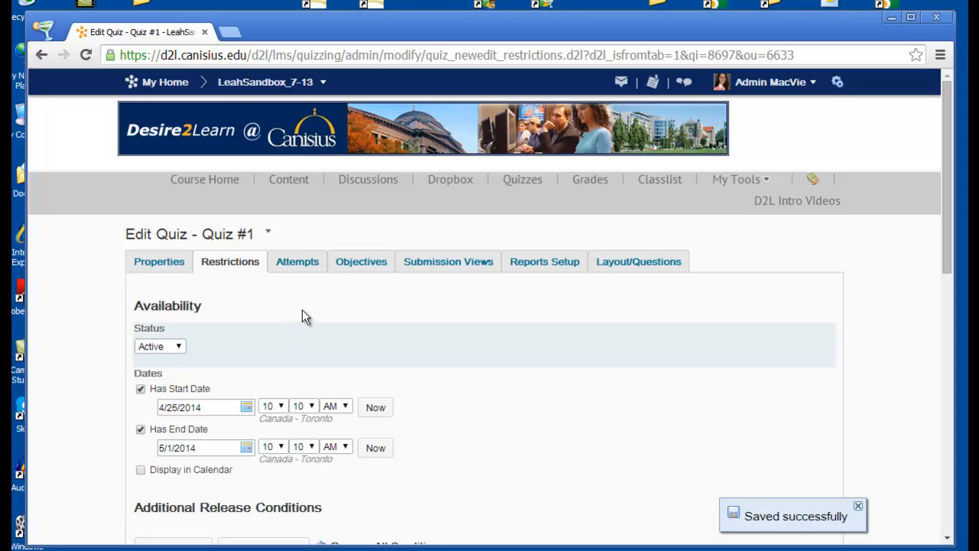
pyautogui.scroll(-10, 303, 312)
pyautogui.scroll(-1, 302, 310)
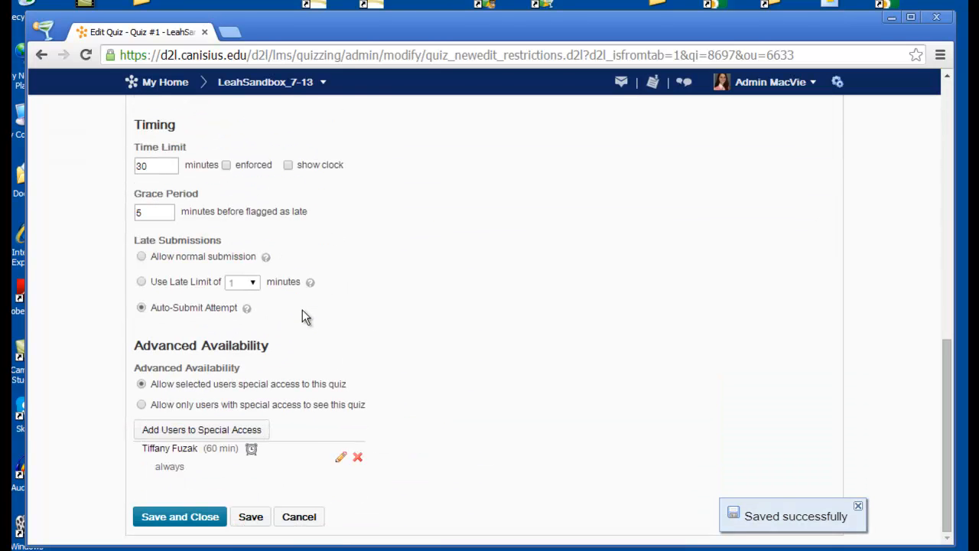
pyautogui.click(214, 518)
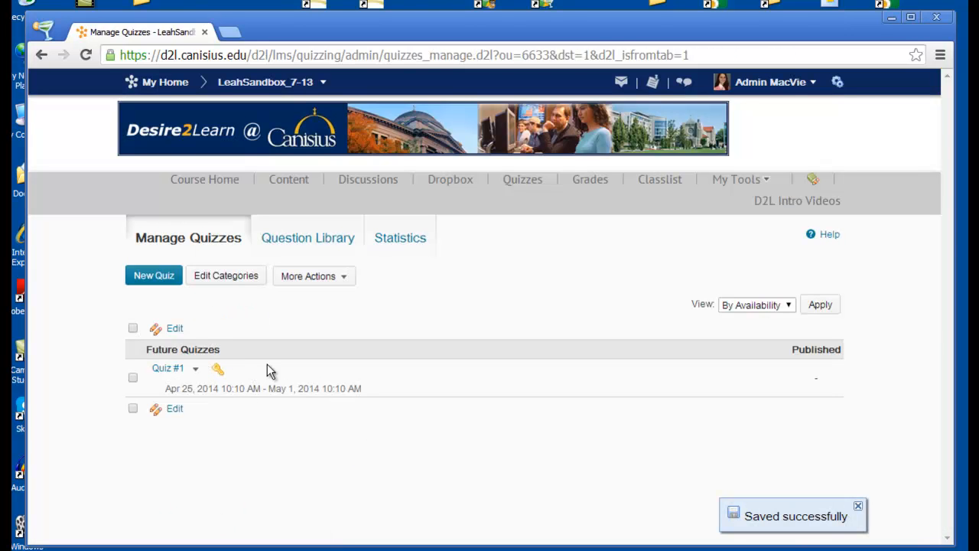
pyautogui.click(195, 370)
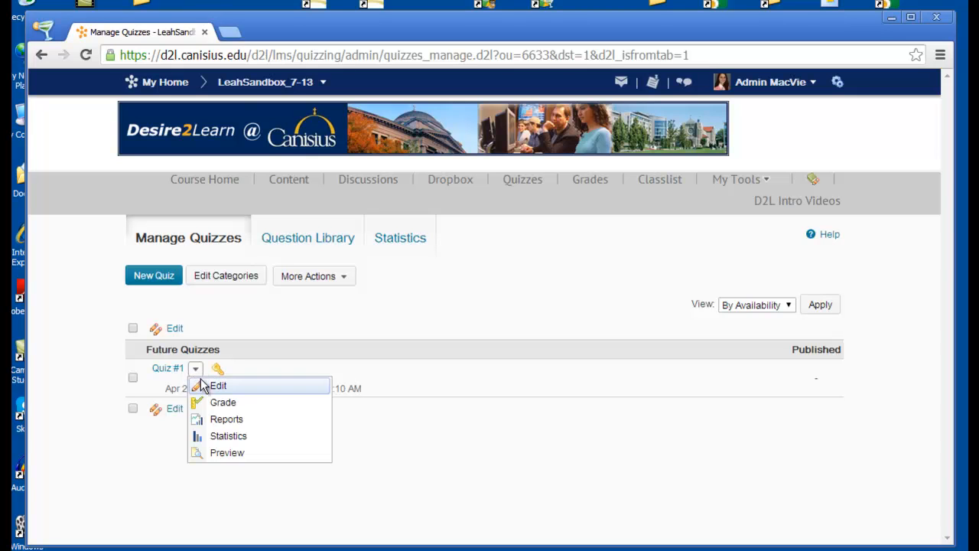
pyautogui.click(296, 345)
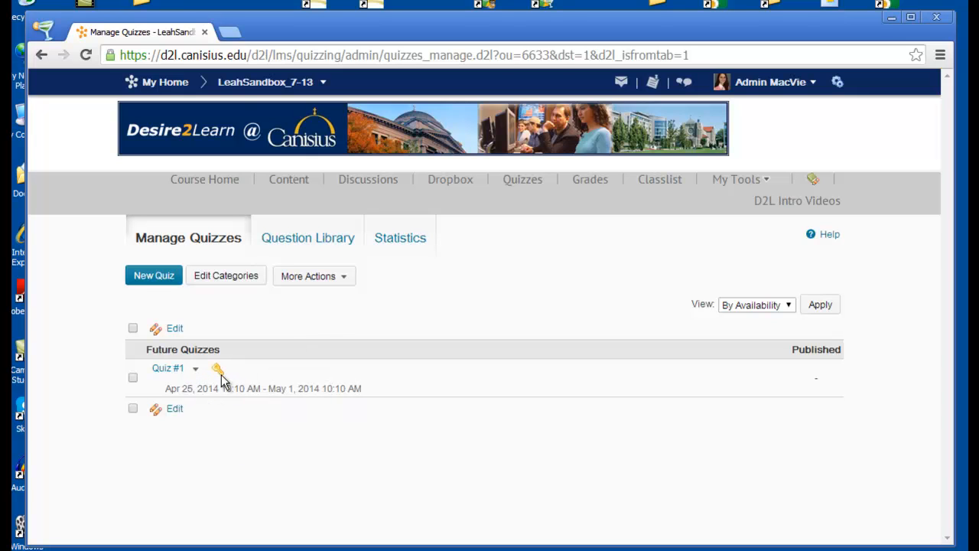
# Open the course content and add the existing Quiz #1 as a quiz activity in Module 1.
pyautogui.moveTo(216, 372)
pyautogui.click(296, 188)
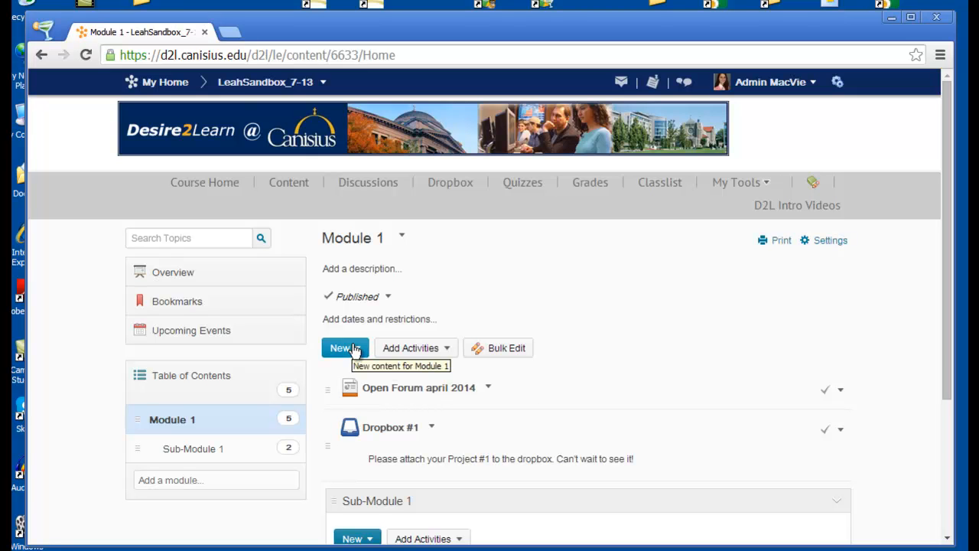
pyautogui.click(344, 349)
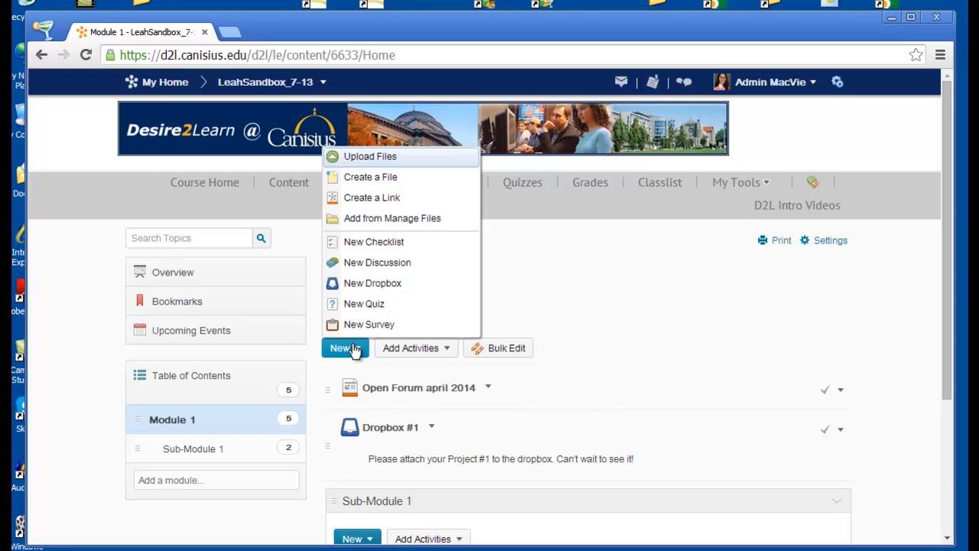
pyautogui.click(395, 356)
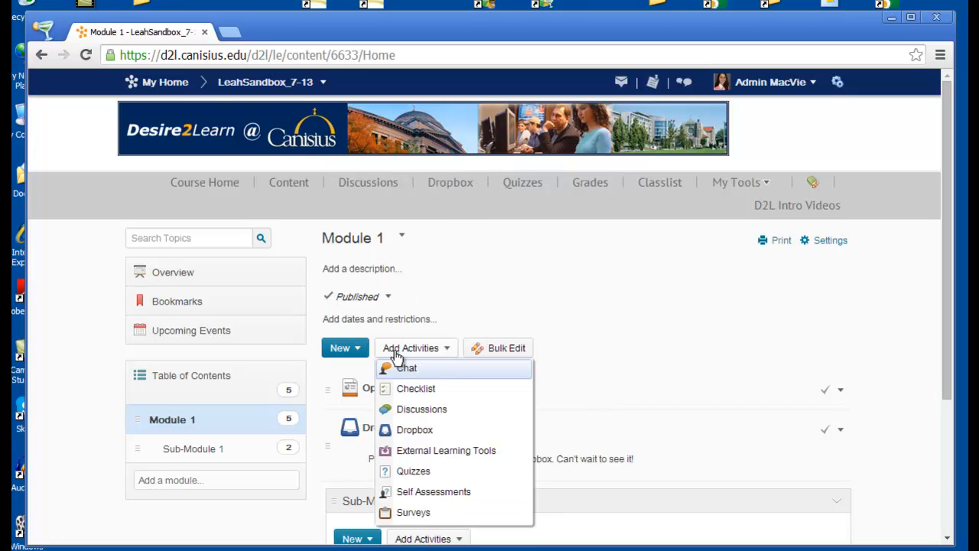
pyautogui.click(405, 470)
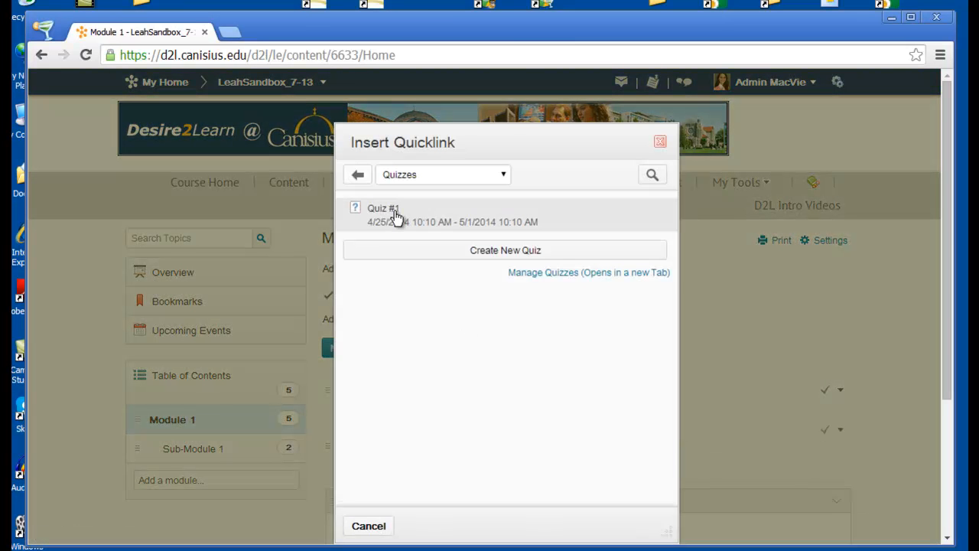
pyautogui.click(395, 212)
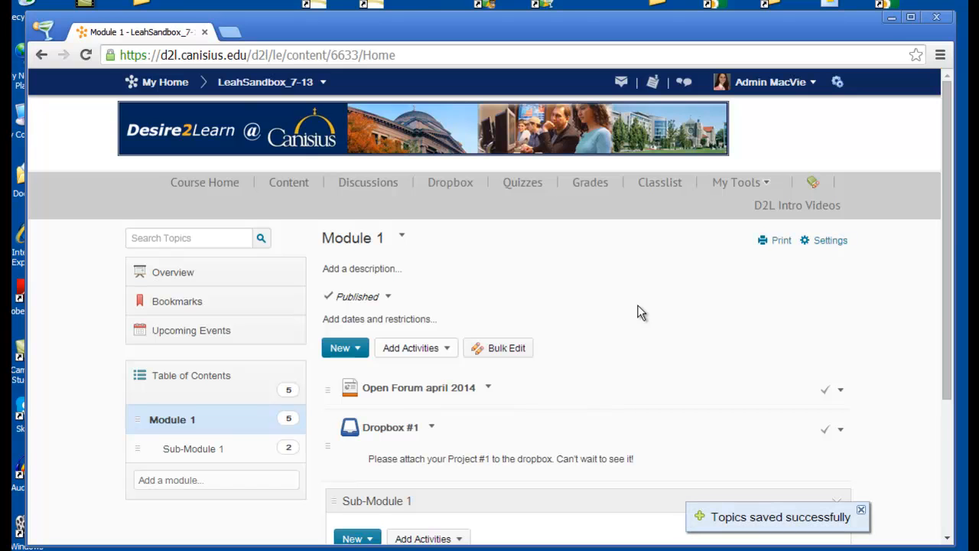
# Move the Quiz #1 topic in Module 1 up to directly below Dropbox #1, above Sub-Module 1.
pyautogui.moveTo(948, 238); pyautogui.dragTo(949, 390)
pyautogui.moveTo(325, 479); pyautogui.dragTo(345, 308)
pyautogui.moveTo(956, 258); pyautogui.dragTo(966, 130)
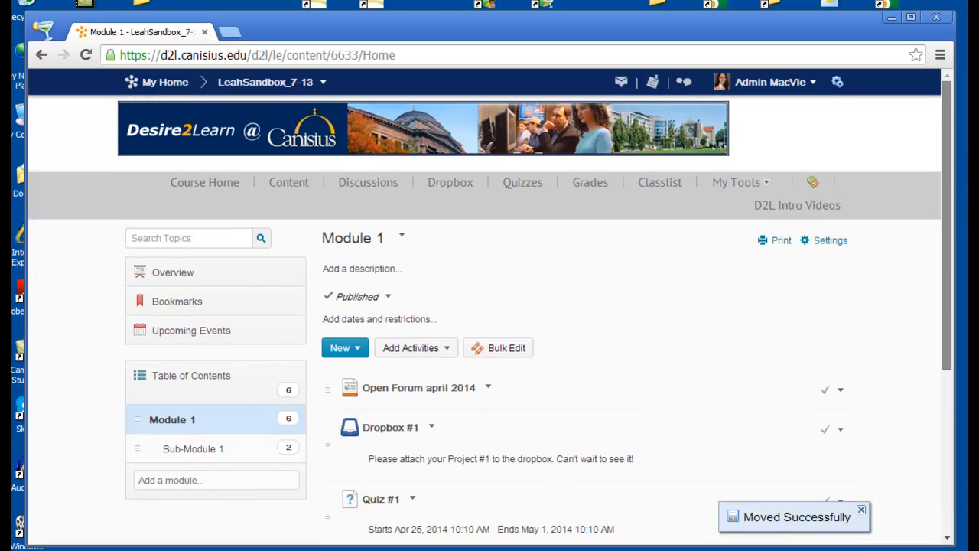